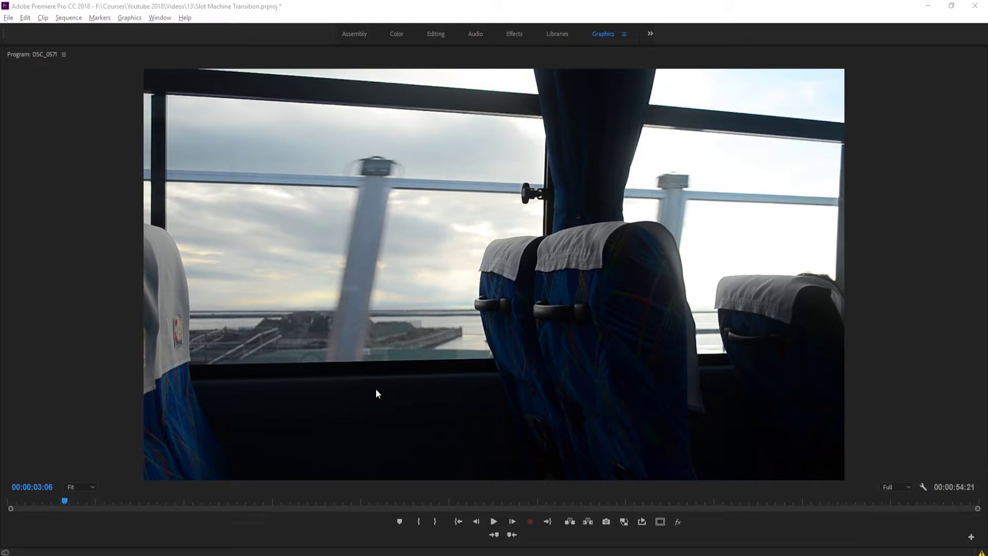
# Play the finished slot-machine transition in the Program monitor and stop on the city scene.
pyautogui.click(97, 367)
pyautogui.click(494, 522)
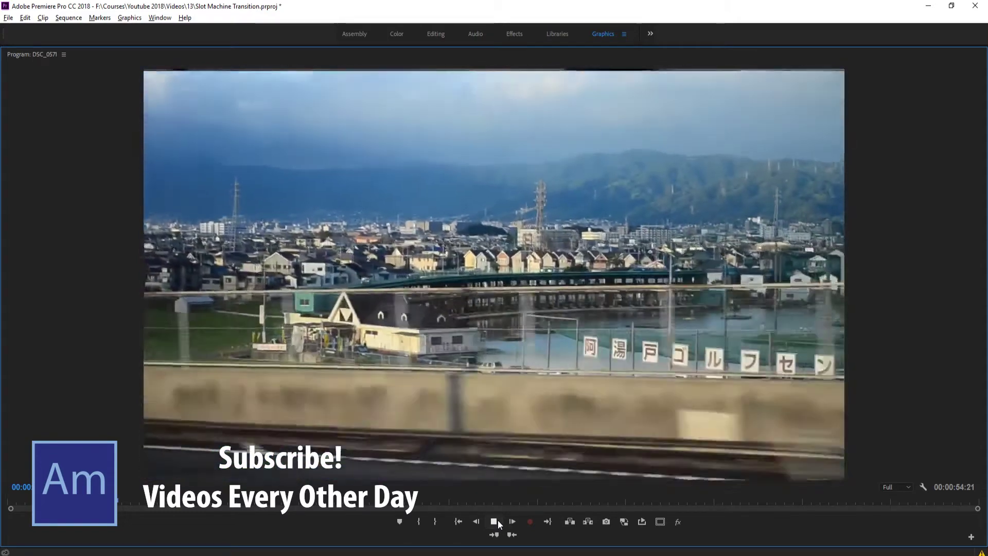
pyautogui.click(494, 521)
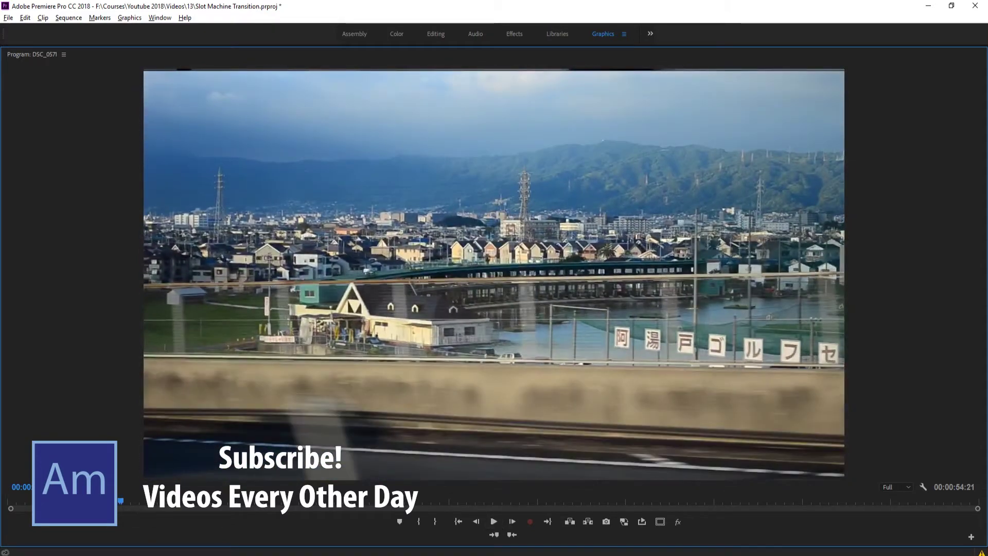
# Replay the transition from 00:00:02:21, then restore the full Graphics workspace.
pyautogui.press('Up')
pyautogui.moveTo(82, 500); pyautogui.dragTo(59, 502)
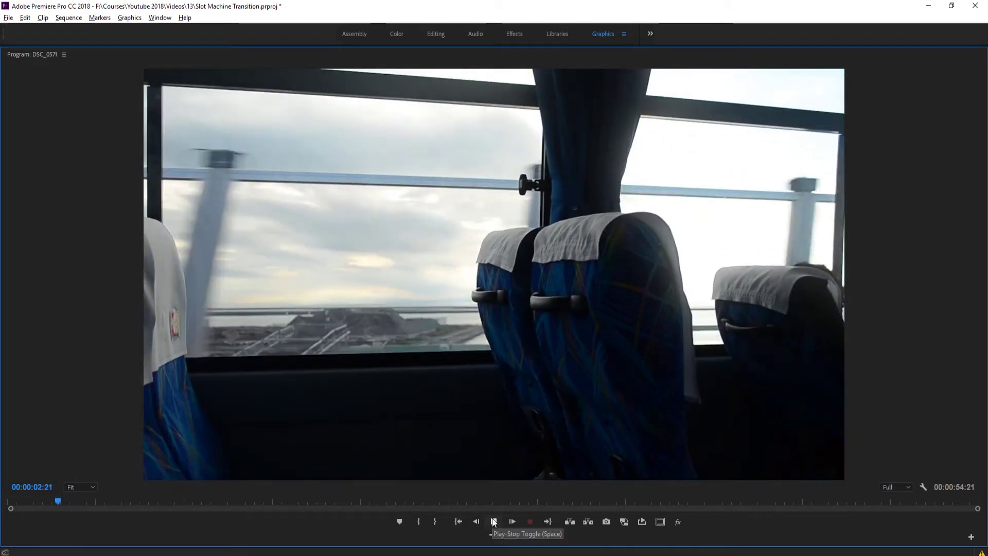
pyautogui.click(494, 521)
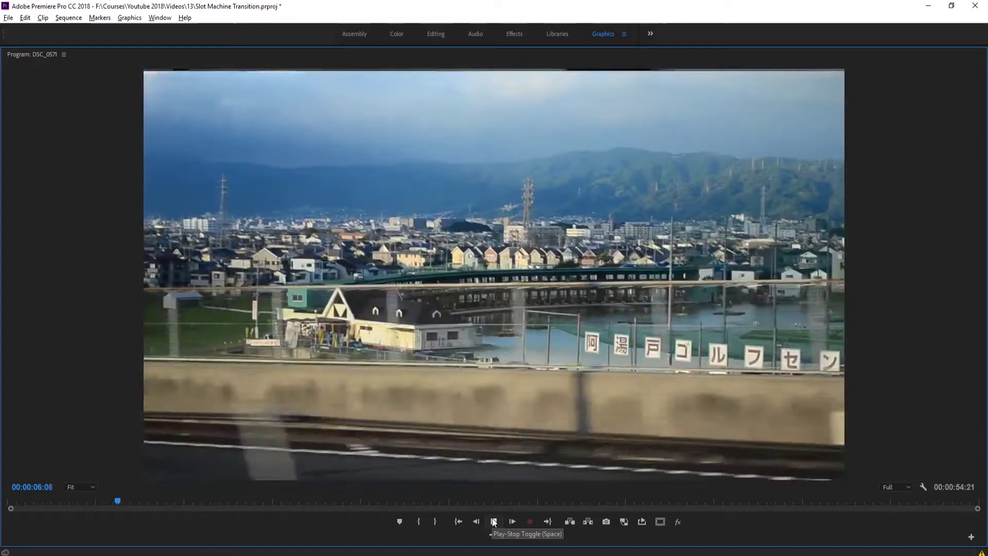
pyautogui.click(493, 521)
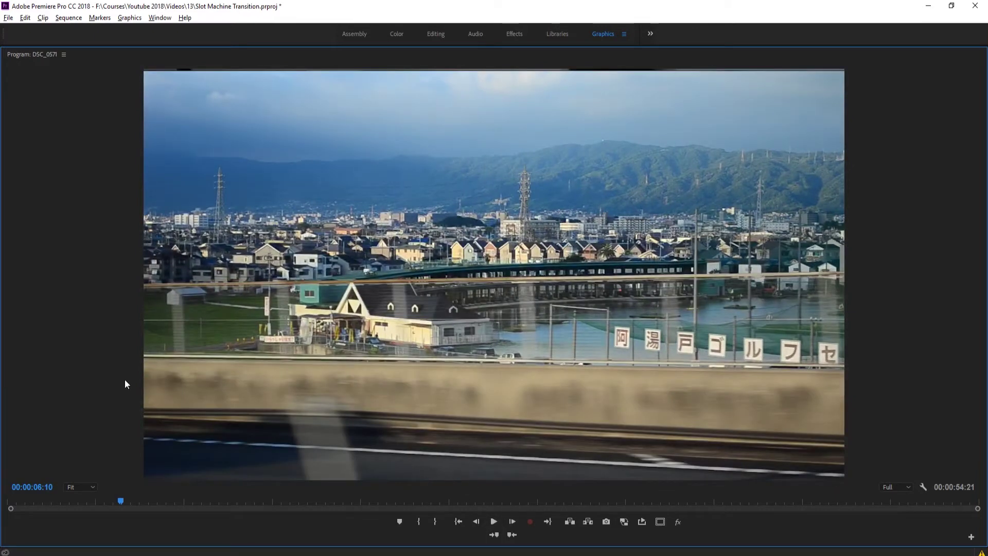
pyautogui.press('`')
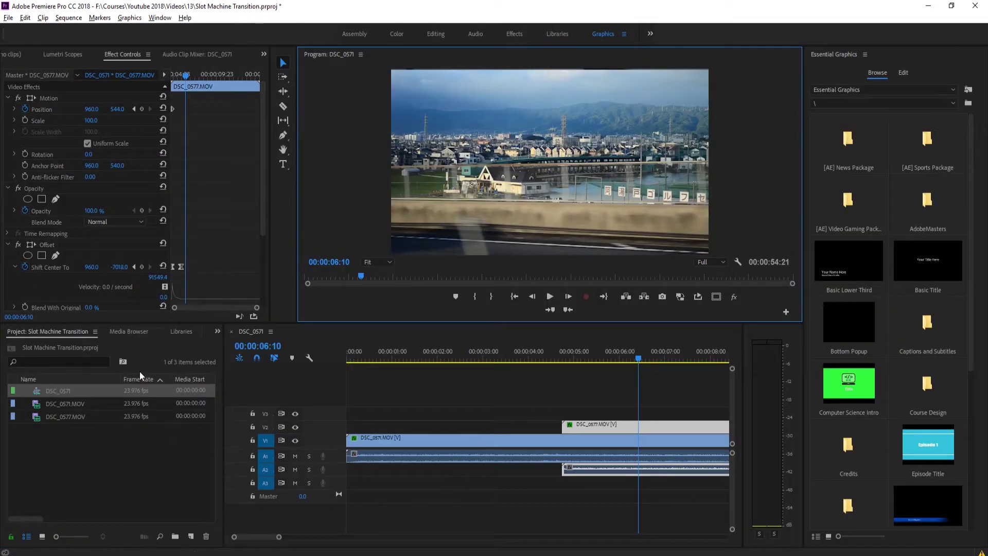
# Create Sequence 02 with default settings and place DSC_0571.MOV on track V1.
pyautogui.click(8, 18)
pyautogui.moveTo(45, 33)
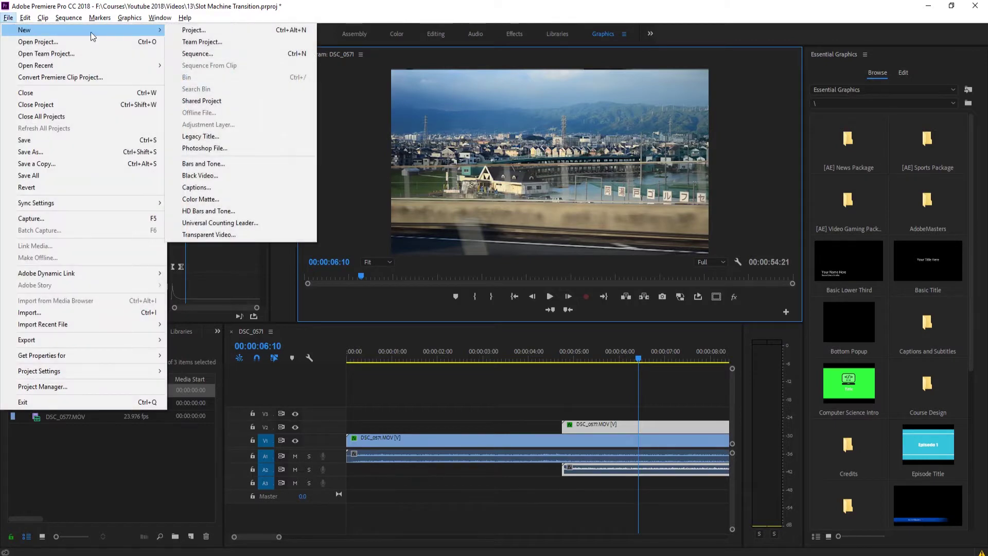
pyautogui.click(232, 55)
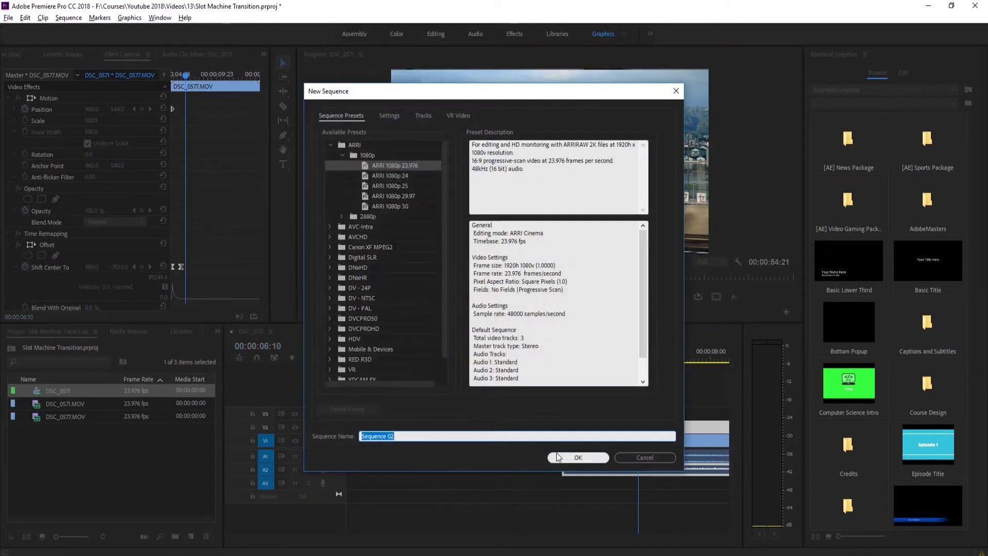
pyautogui.click(554, 455)
pyautogui.click(56, 406)
pyautogui.moveTo(56, 408); pyautogui.dragTo(350, 445)
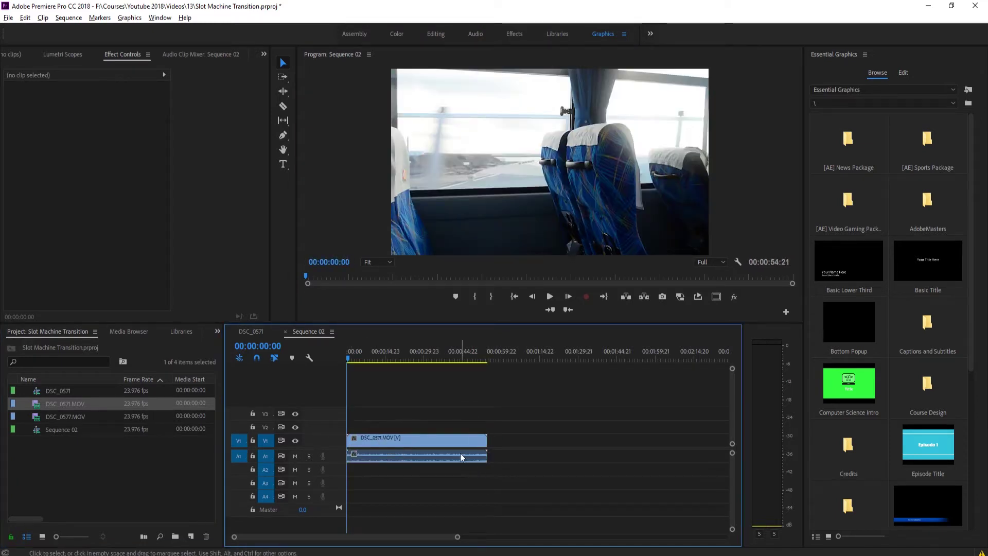
# Scrub Sequence 02 to 00:00:13:19 and select the DSC_0571.MOV clip on V1.
pyautogui.click(352, 358)
pyautogui.moveTo(353, 359); pyautogui.dragTo(383, 359)
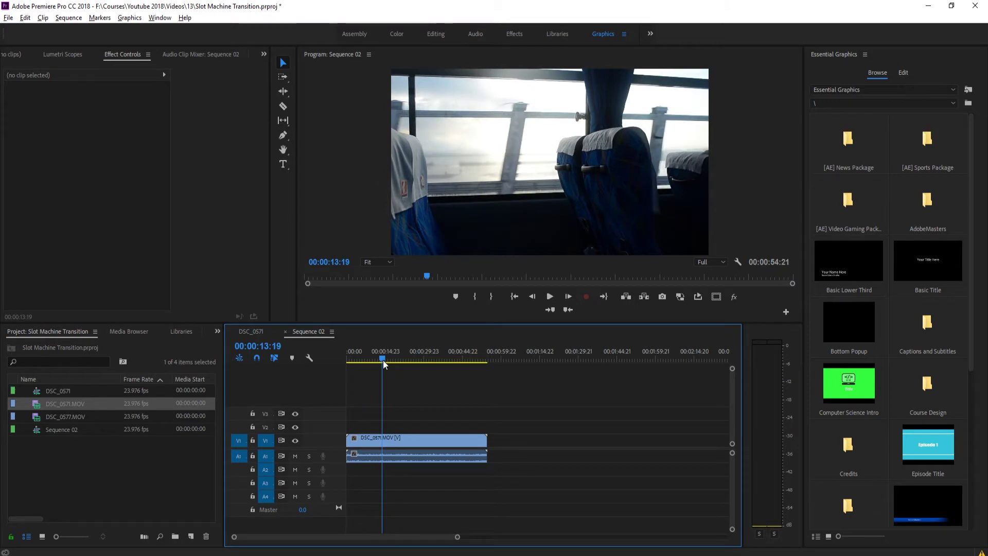
pyautogui.click(397, 437)
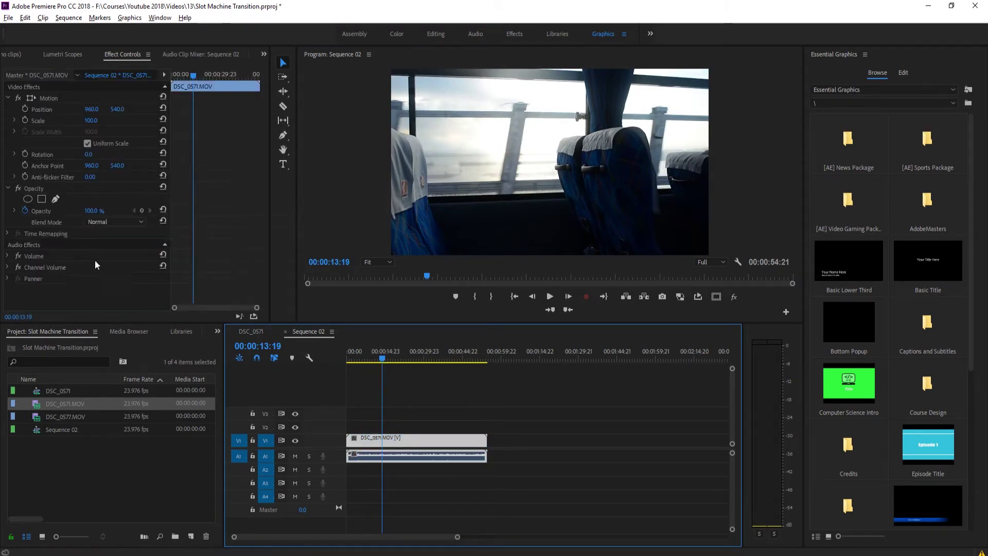
# Search the Effects panel for 'offset' and apply Distort > Offset to the V1 clip.
pyautogui.click(217, 335)
pyautogui.click(218, 396)
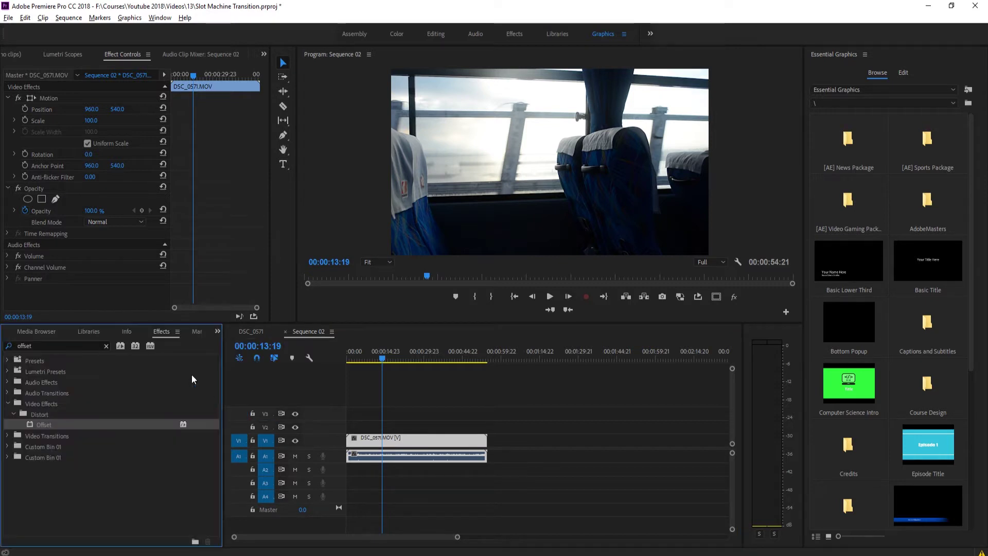
pyautogui.moveTo(52, 348); pyautogui.dragTo(24, 346)
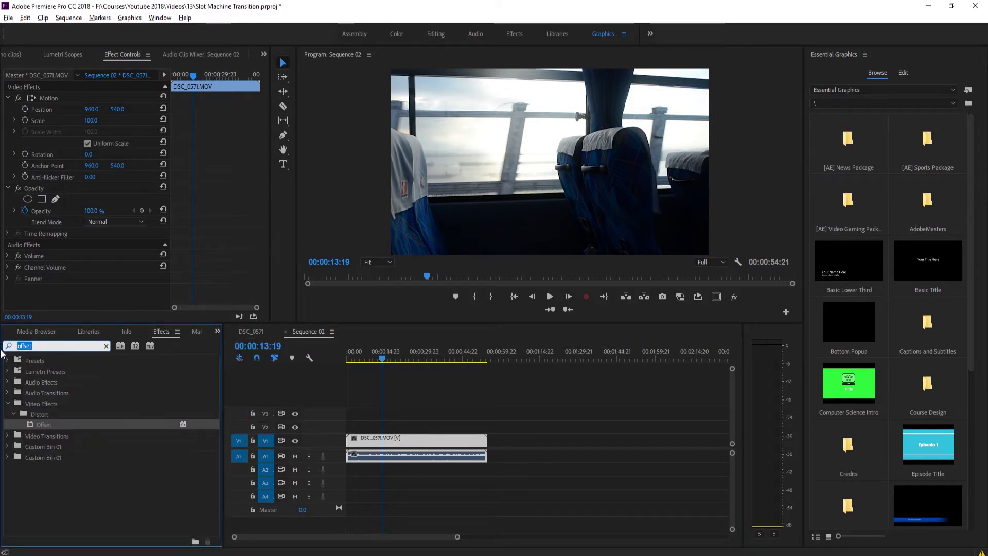
pyautogui.write('offset')
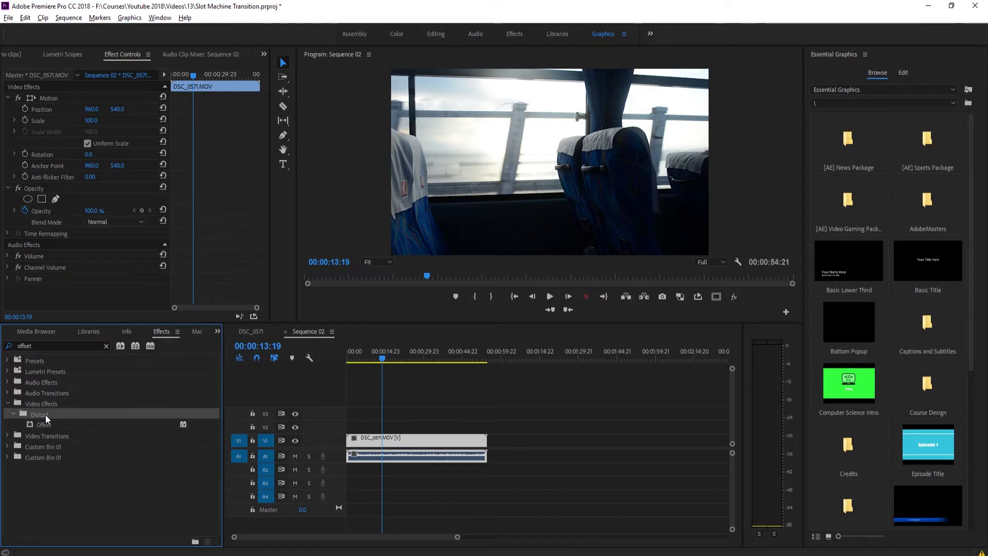
pyautogui.click(55, 428)
pyautogui.moveTo(43, 432); pyautogui.dragTo(403, 446)
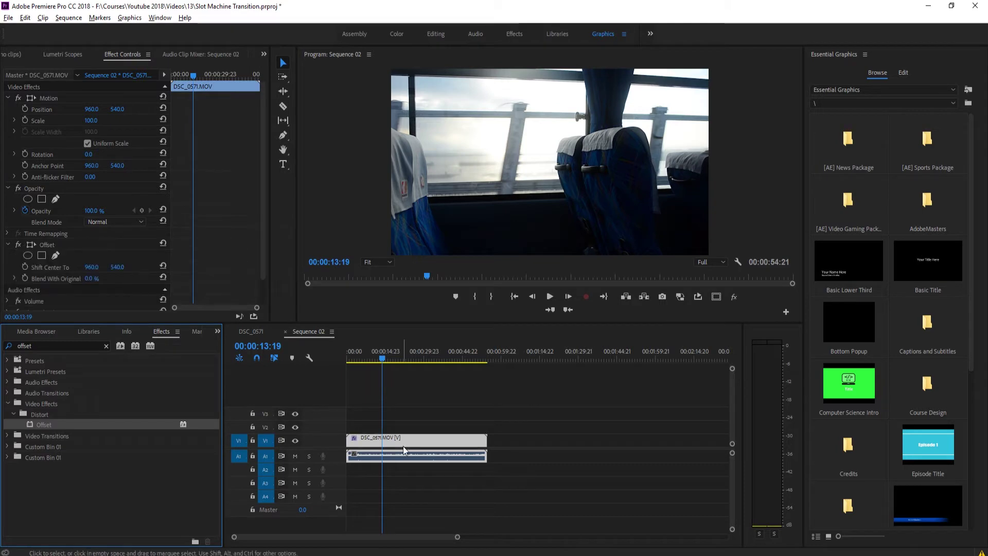
pyautogui.scroll(-2, 207, 283)
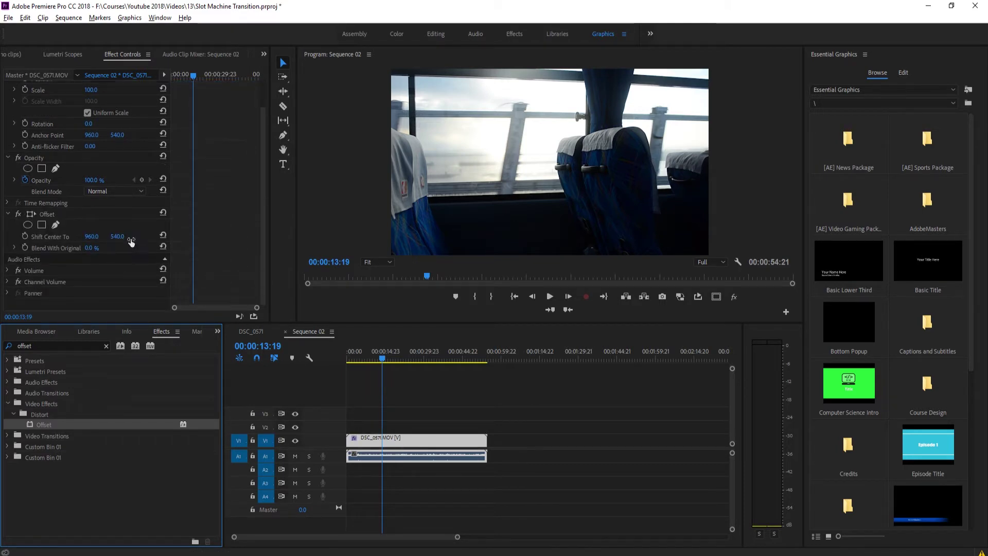
# Keyframe Shift Center To at 960.0, 540.0, then view the DSC_0571 sequence for reference.
pyautogui.moveTo(124, 236); pyautogui.dragTo(114, 245)
pyautogui.hotkey('ctrl', 'z')
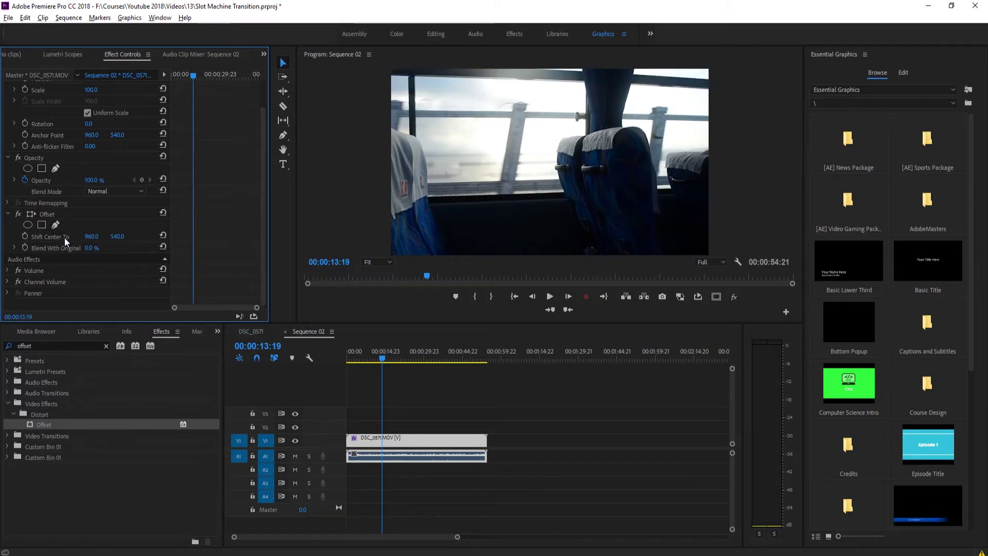
pyautogui.click(26, 236)
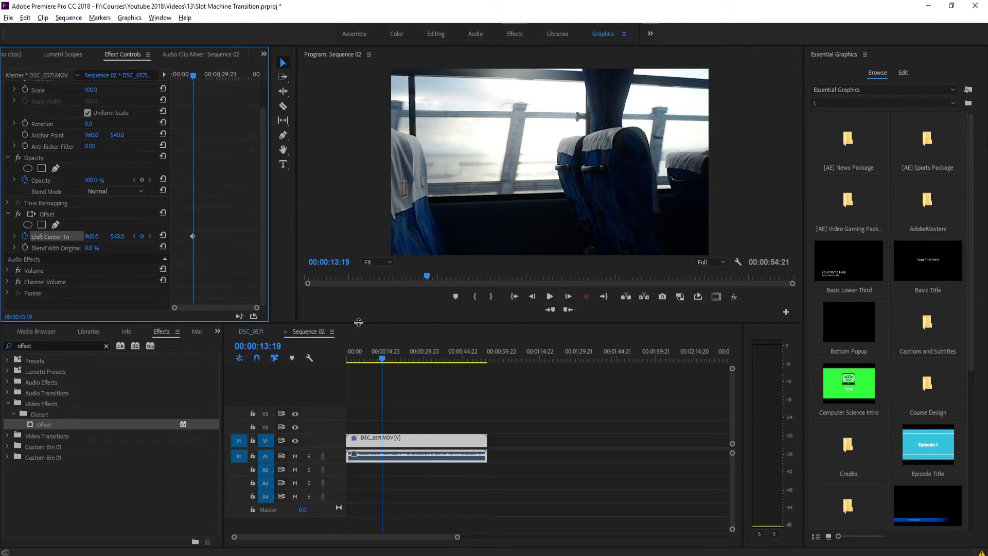
pyautogui.click(250, 331)
pyautogui.moveTo(576, 360); pyautogui.dragTo(641, 373)
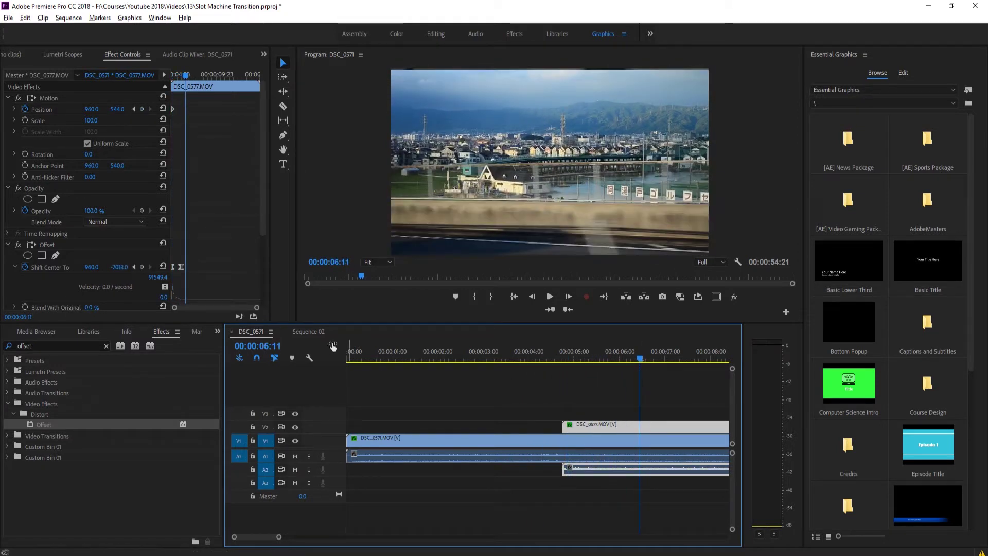
# Back in Sequence 02, jump the playhead to 00:00:15:19 via the Program timecode.
pyautogui.click(308, 331)
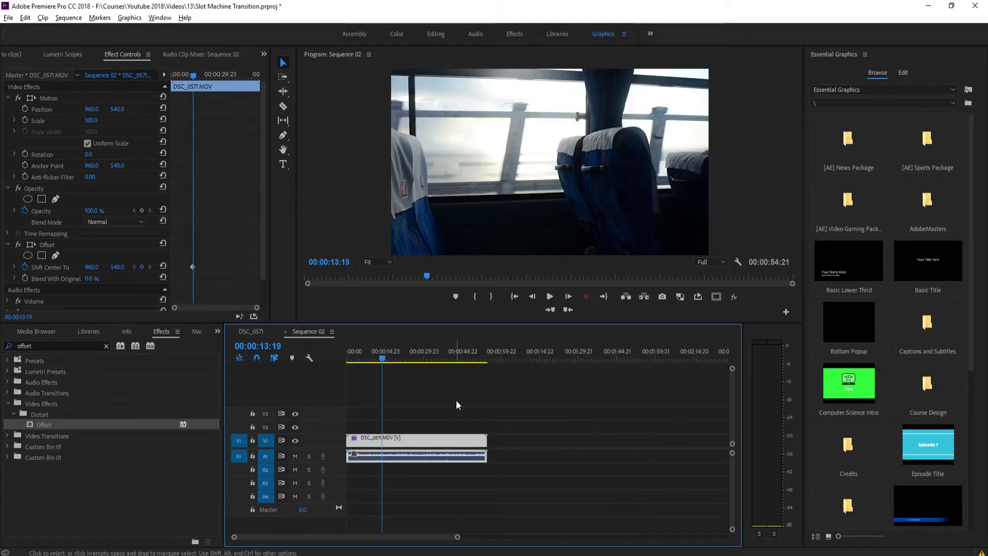
pyautogui.moveTo(381, 362); pyautogui.dragTo(382, 358)
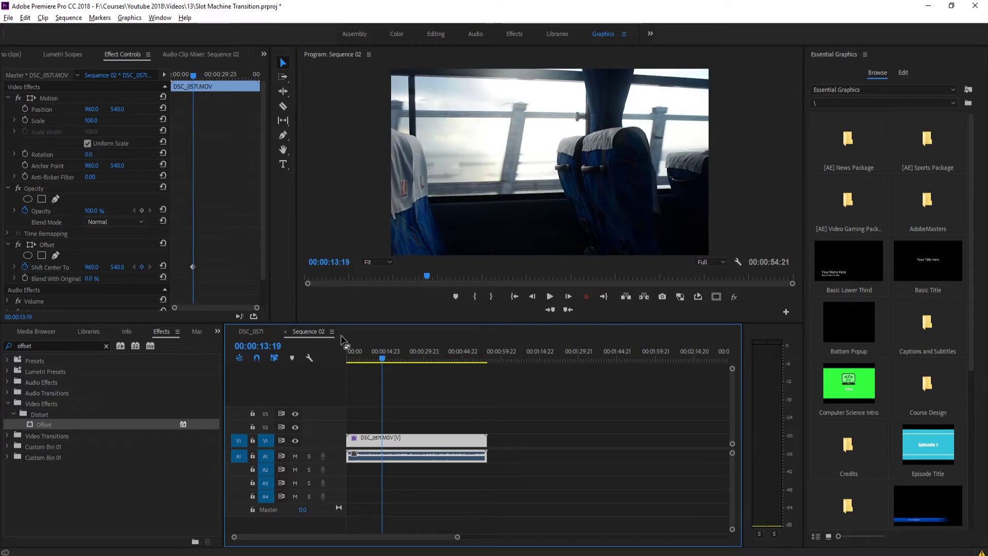
pyautogui.click(133, 267)
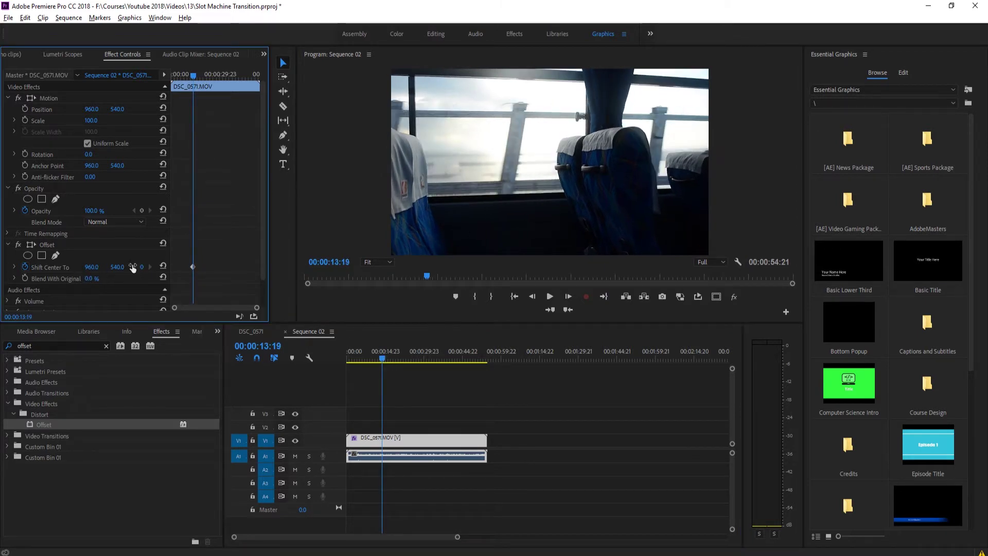
pyautogui.click(333, 261)
pyautogui.click(337, 261)
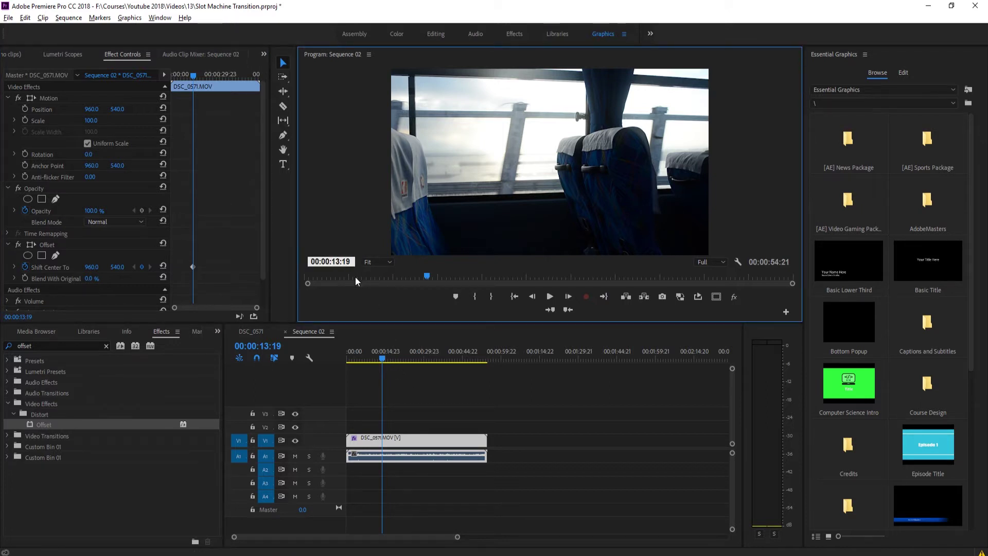
pyautogui.press('BackSpace')
pyautogui.write('5')
pyautogui.press('Return')
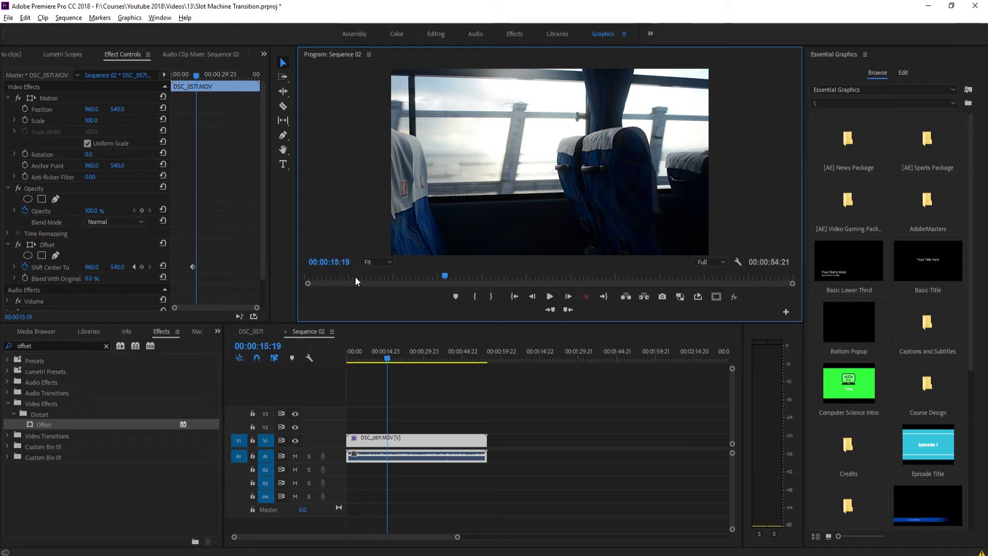
# Step to 00:00:16:00 and raise the Shift Center To Y value to 5940.0.
pyautogui.click(569, 298)
pyautogui.click(569, 298)
pyautogui.click(573, 297)
pyautogui.click(573, 298)
pyautogui.click(572, 297)
pyautogui.click(572, 297)
pyautogui.click(532, 297)
pyautogui.click(530, 300)
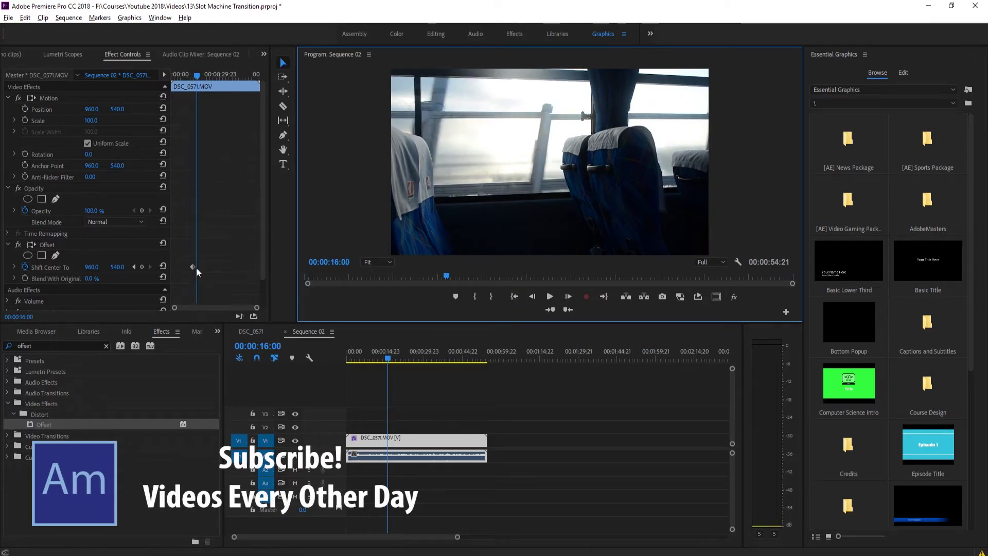
pyautogui.moveTo(125, 269); pyautogui.dragTo(150, 269)
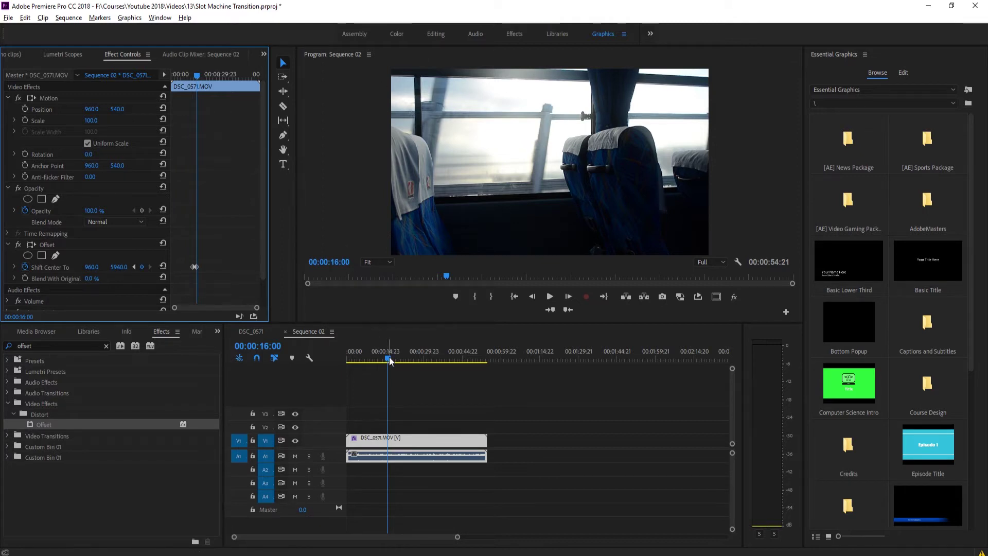
# Preview the roll from 00:00:13:09, then raise the 16:00 keyframe's Y shift toward 9180.
pyautogui.moveTo(388, 359); pyautogui.dragTo(381, 358)
pyautogui.press('space')
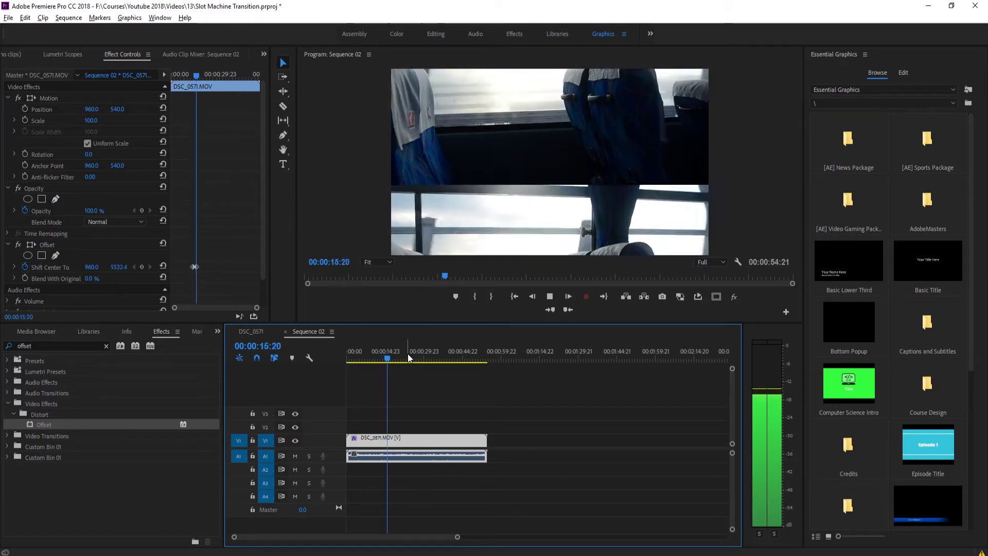
pyautogui.press('space')
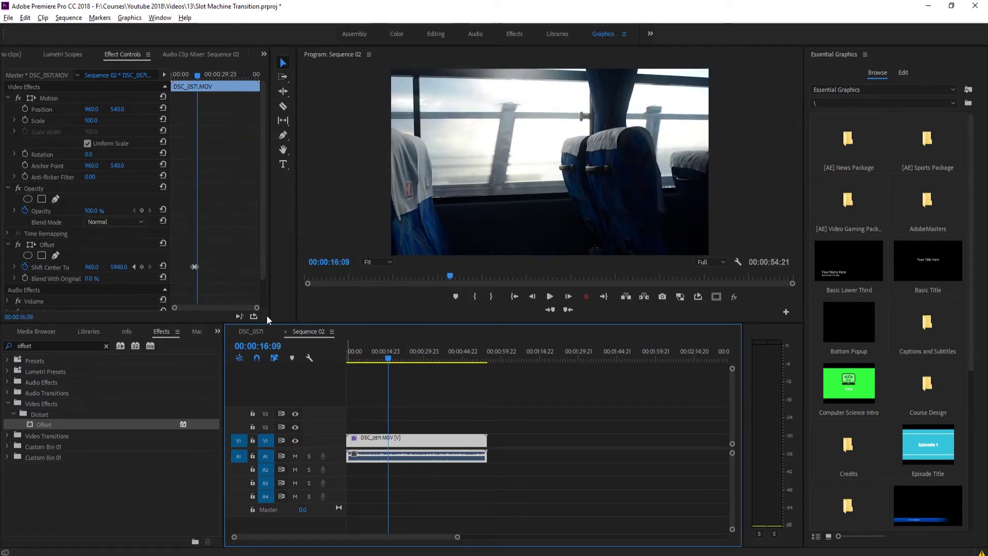
pyautogui.click(134, 266)
pyautogui.moveTo(118, 266); pyautogui.dragTo(180, 267)
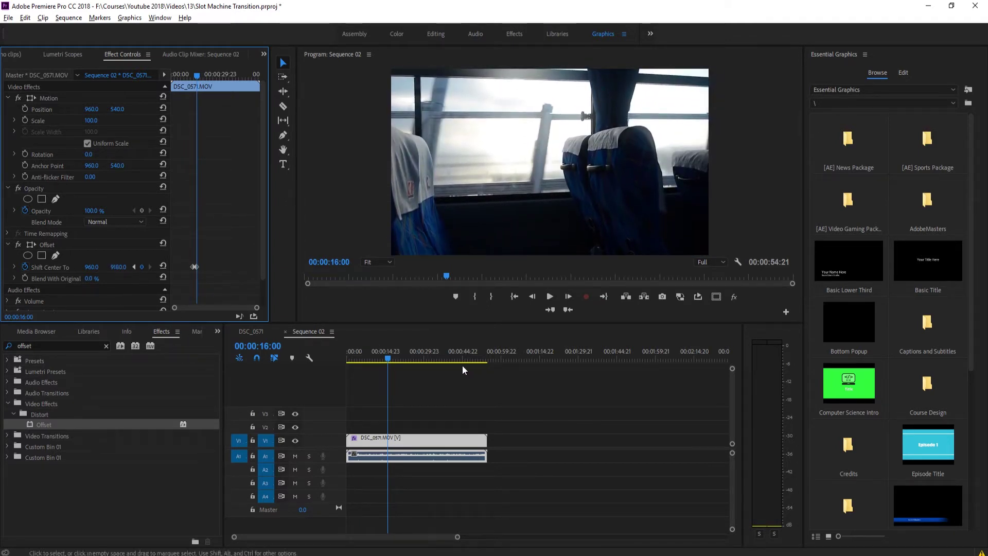
# Replay the transition from 00:00:13:15 and select the 9180.0 Y value at the 16:00 keyframe.
pyautogui.click(196, 75)
pyautogui.moveTo(195, 75); pyautogui.dragTo(192, 73)
pyautogui.press('space')
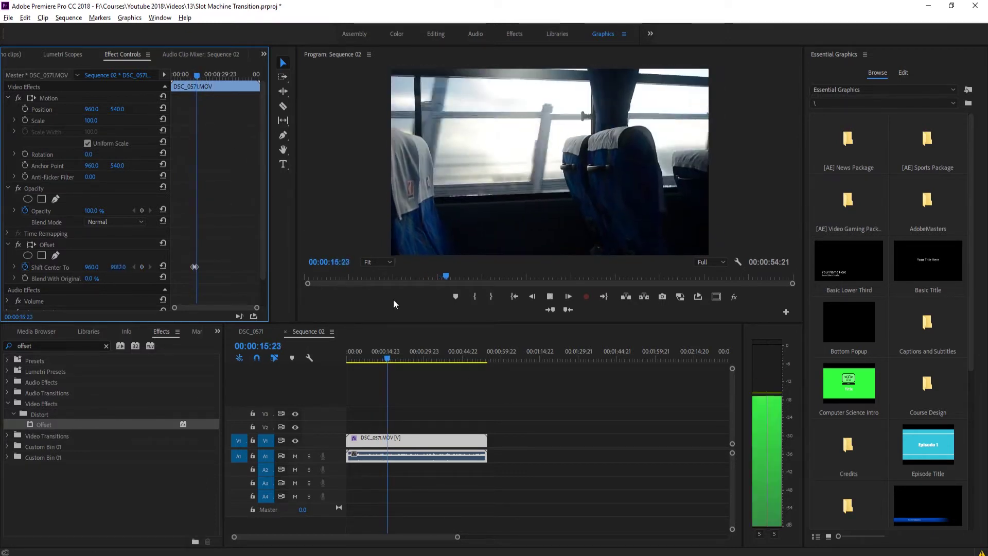
pyautogui.press('space')
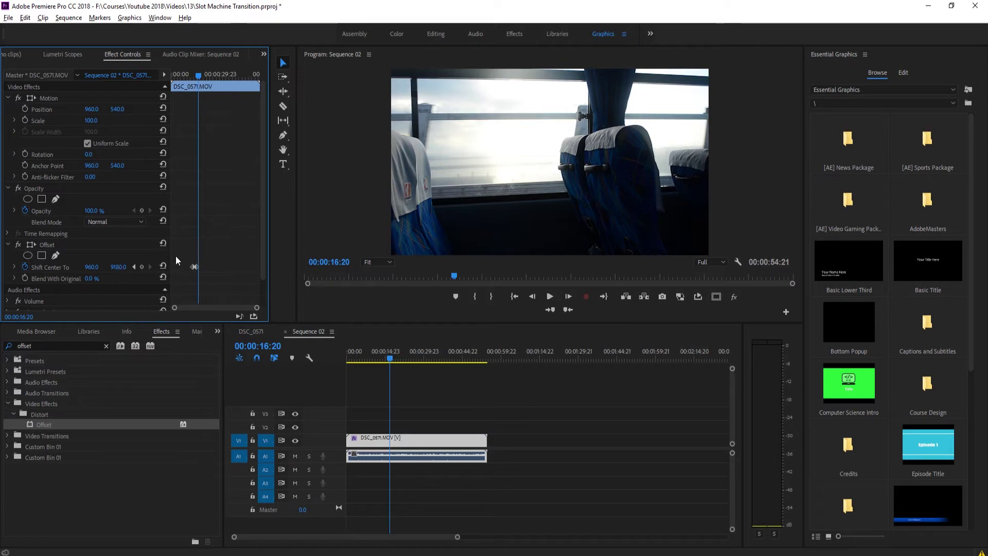
pyautogui.click(133, 267)
pyautogui.click(120, 266)
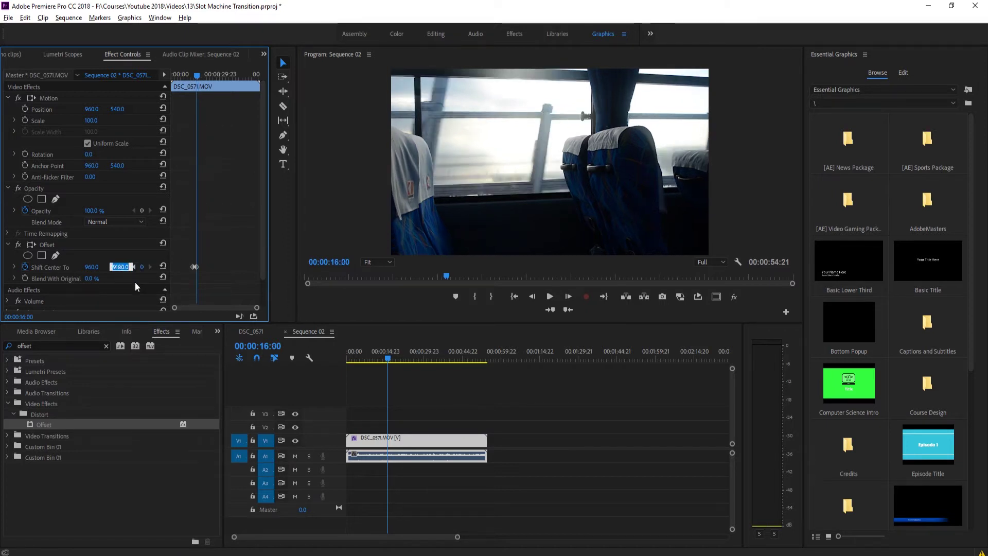
pyautogui.press('super+s')
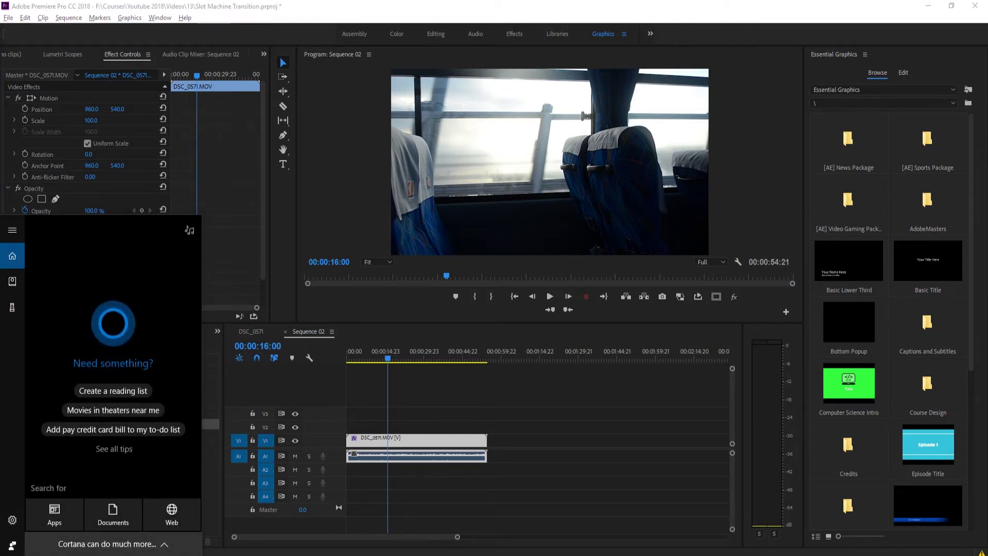
# Open Calculator and compute 540 + 1,080 = 1,620.
pyautogui.write('calc')
pyautogui.click(111, 278)
pyautogui.click(813, 345)
pyautogui.click(772, 345)
pyautogui.click(814, 402)
pyautogui.click(893, 373)
pyautogui.click(772, 374)
pyautogui.click(813, 401)
pyautogui.click(809, 326)
pyautogui.click(823, 399)
pyautogui.click(902, 401)
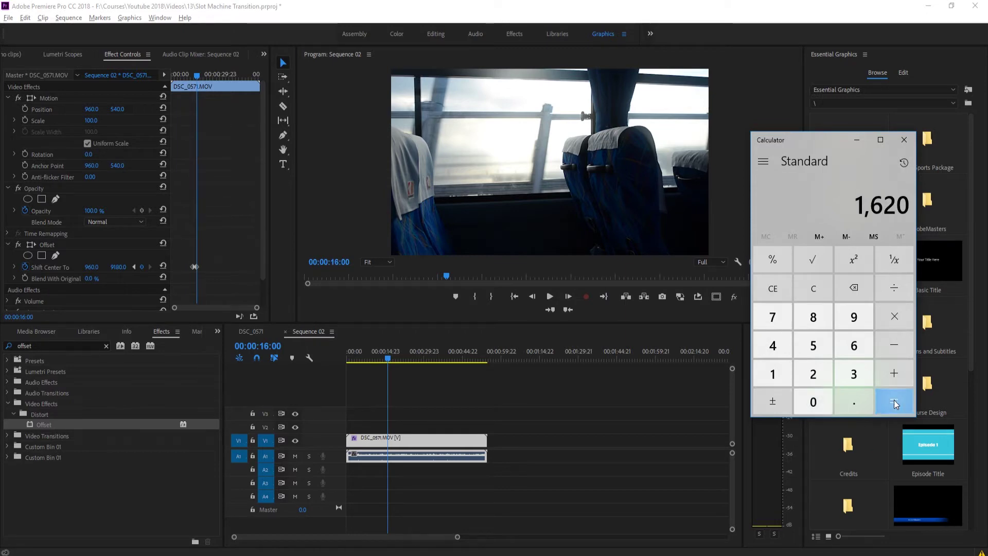
# Keep adding 1,080 until the total reaches 9,180.
pyautogui.click(894, 401)
pyautogui.click(893, 400)
pyautogui.click(893, 401)
pyautogui.click(893, 401)
pyautogui.click(893, 401)
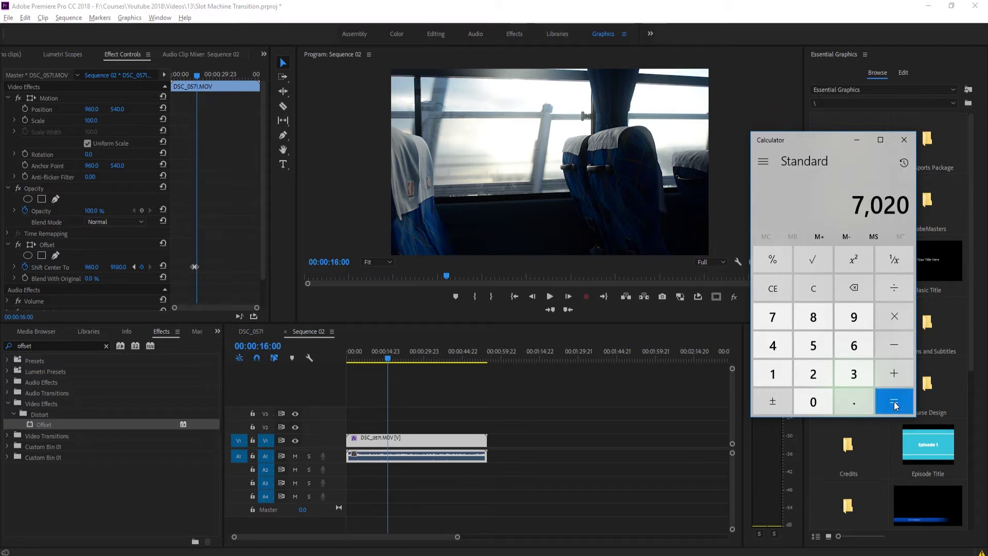
pyautogui.click(894, 401)
pyautogui.click(894, 402)
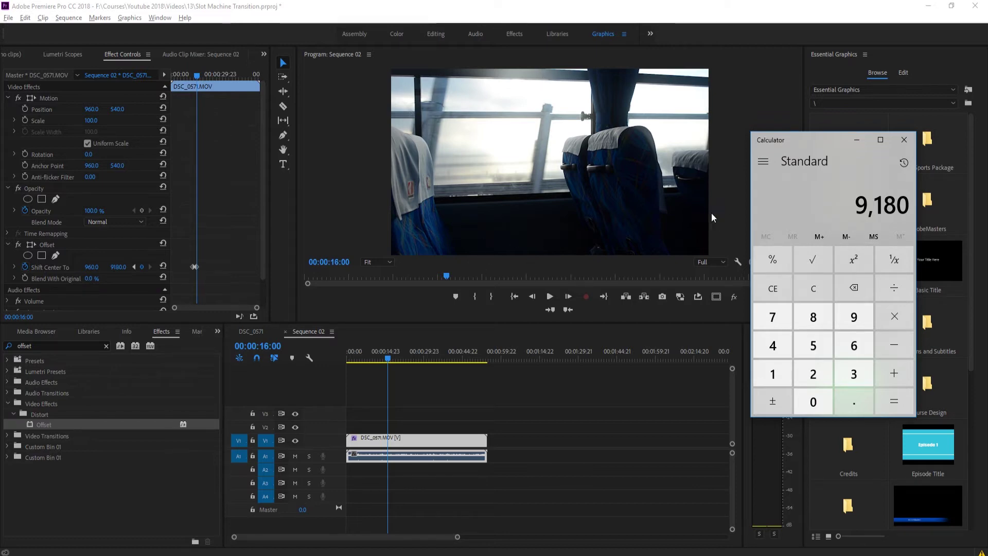
# Clear Calculator, recompute 540 plus 1,080 steps up to 2,700, then close it.
pyautogui.click(772, 288)
pyautogui.click(812, 344)
pyautogui.click(772, 345)
pyautogui.click(811, 400)
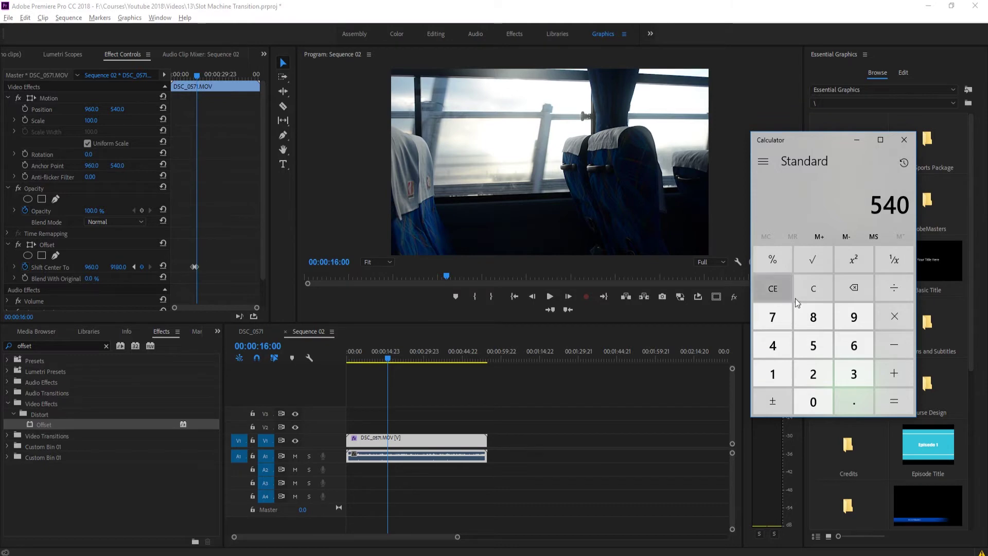
pyautogui.click(902, 377)
pyautogui.click(770, 378)
pyautogui.click(812, 401)
pyautogui.click(813, 316)
pyautogui.click(812, 401)
pyautogui.click(894, 401)
pyautogui.click(893, 401)
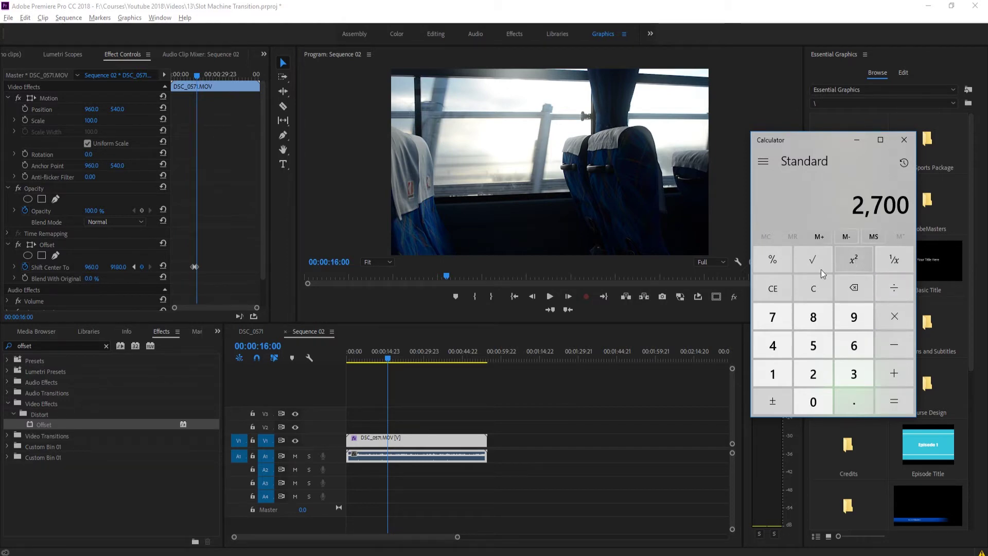
pyautogui.click(904, 140)
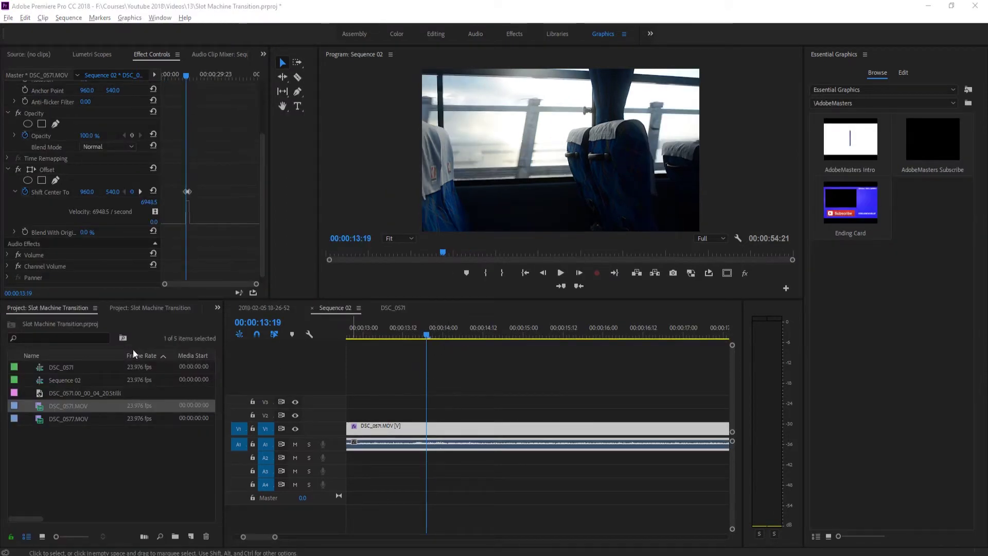
# Drop a second DSC_0571.MOV onto track V2 near 15:00, undoing an accidental move onto V1.
pyautogui.moveTo(431, 335)
pyautogui.mouseDown()
pyautogui.moveTo(615, 353)
pyautogui.moveTo(429, 353)
pyautogui.mouseUp()
pyautogui.moveTo(133, 403); pyautogui.dragTo(514, 414)
pyautogui.moveTo(433, 337); pyautogui.dragTo(503, 338)
pyautogui.moveTo(536, 413); pyautogui.dragTo(630, 415)
pyautogui.hotkey('ctrl', 'z')
pyautogui.moveTo(507, 339); pyautogui.dragTo(589, 353)
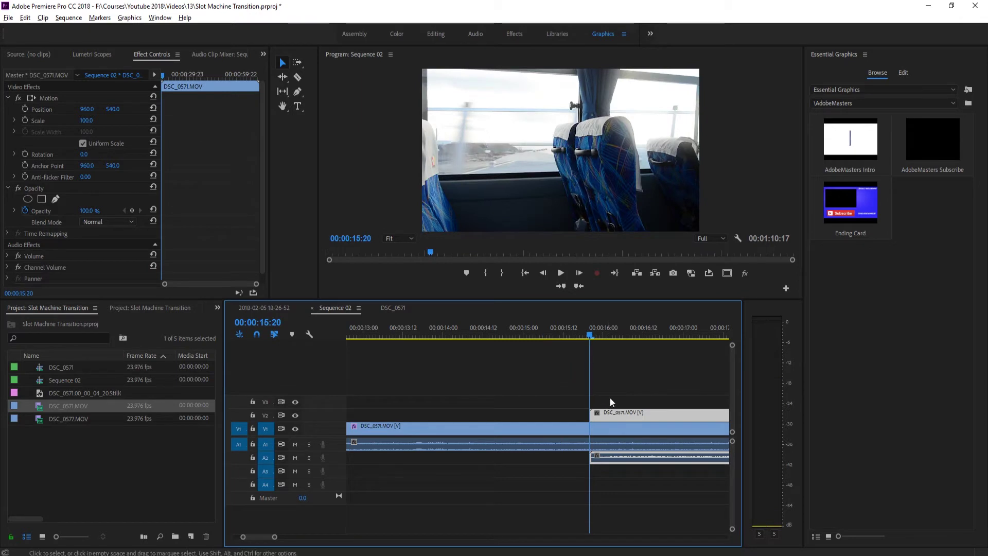
# Nudge the V2 clip later and step the playhead frame by frame around 00:00:15:18.
pyautogui.moveTo(690, 415); pyautogui.dragTo(760, 416)
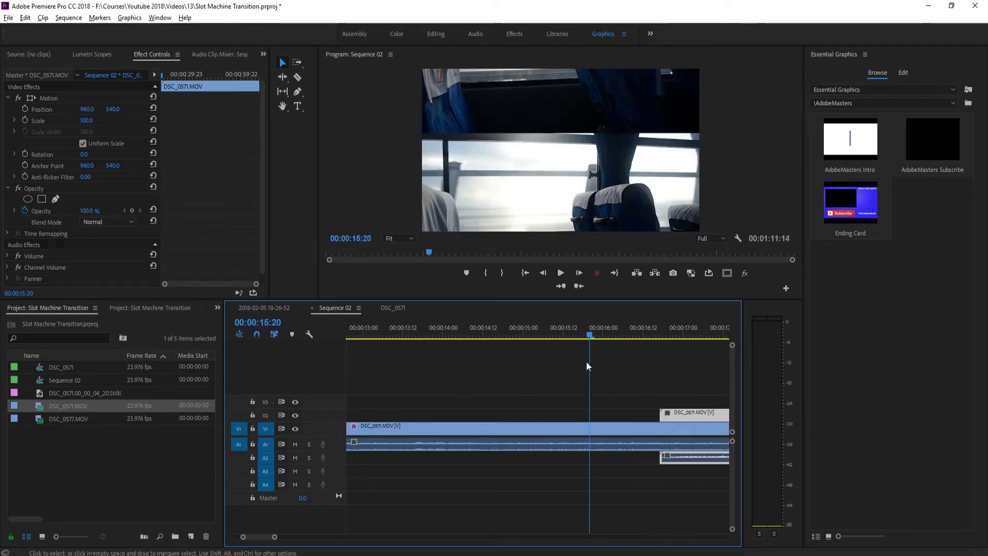
pyautogui.click(598, 335)
pyautogui.moveTo(603, 341); pyautogui.dragTo(584, 344)
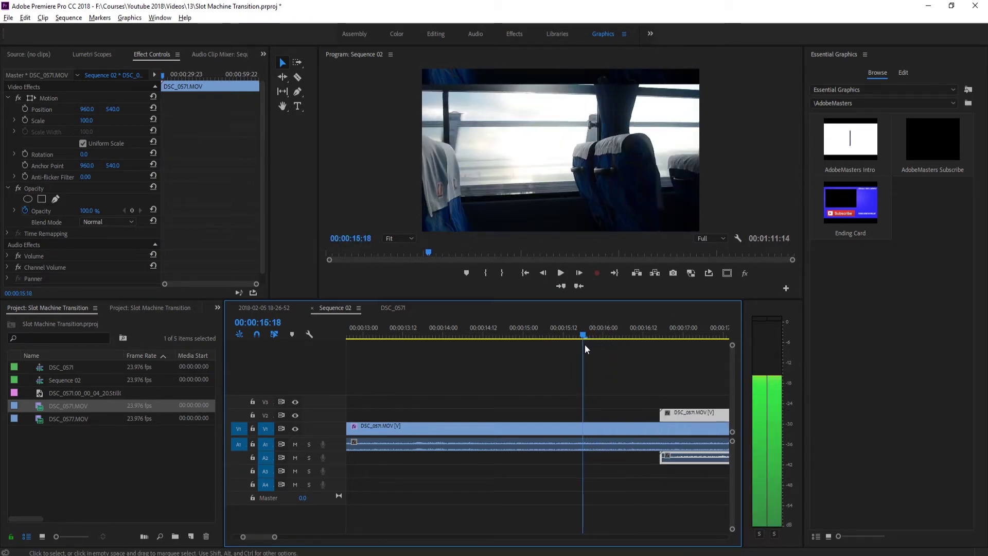
pyautogui.click(543, 273)
pyautogui.click(579, 273)
pyautogui.click(579, 273)
pyautogui.click(578, 273)
pyautogui.click(578, 273)
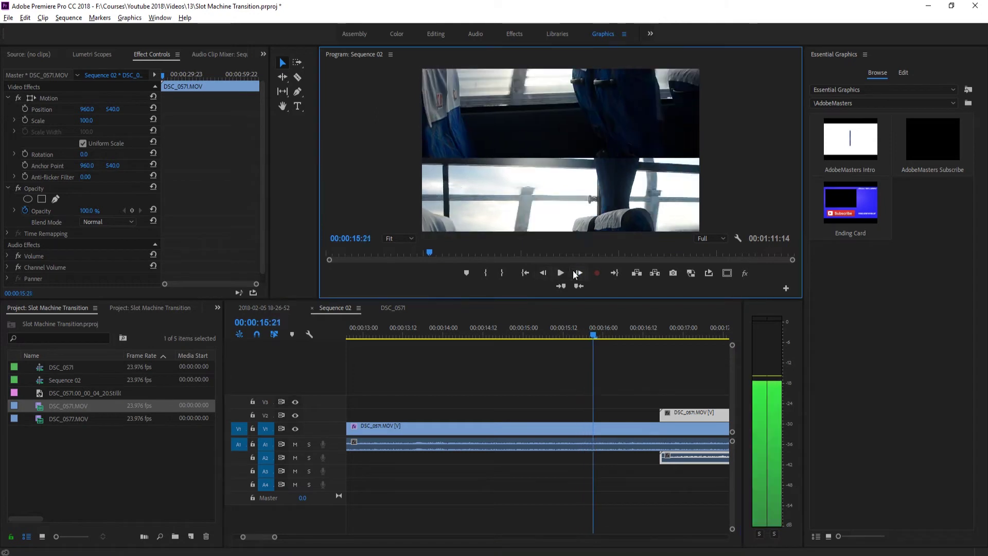
pyautogui.click(579, 273)
pyautogui.click(579, 272)
pyautogui.click(545, 274)
pyautogui.click(546, 274)
pyautogui.click(545, 273)
pyautogui.click(545, 274)
pyautogui.click(545, 274)
pyautogui.click(545, 274)
pyautogui.click(546, 273)
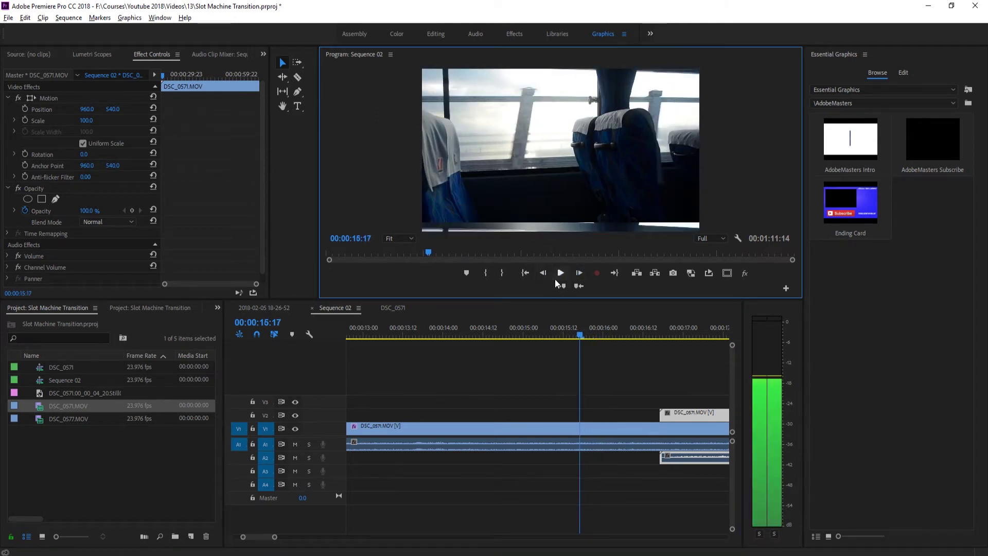
# Settle the playhead on 00:00:15:18 and slide the V2 clip earlier to start there.
pyautogui.press('Right')
pyautogui.press('Left')
pyautogui.press('Right')
pyautogui.moveTo(692, 415); pyautogui.dragTo(632, 417)
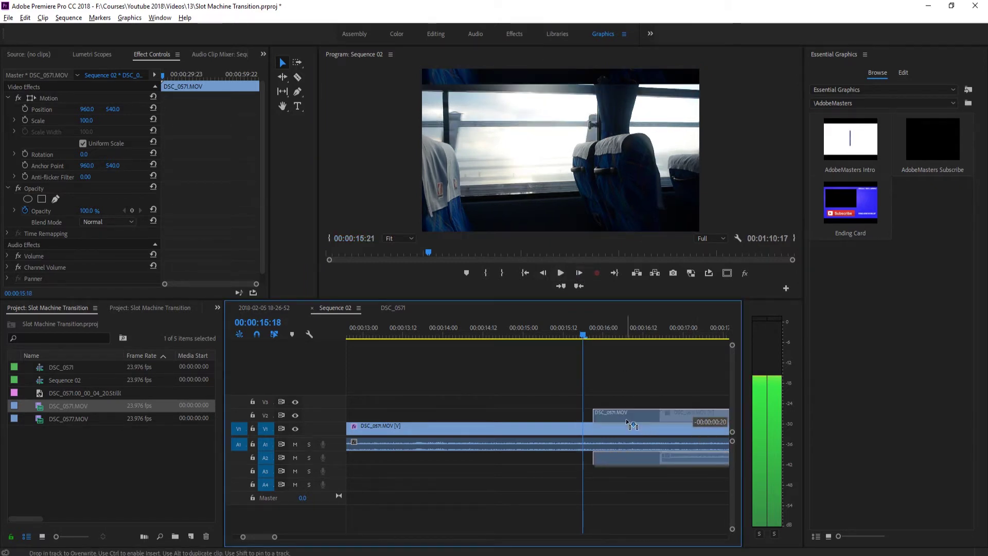
pyautogui.click(544, 273)
# Swap the V2 clip for DSC_0577.MOV starting at 00:00:15:18, and select the new clip.
pyautogui.moveTo(621, 409); pyautogui.dragTo(600, 416)
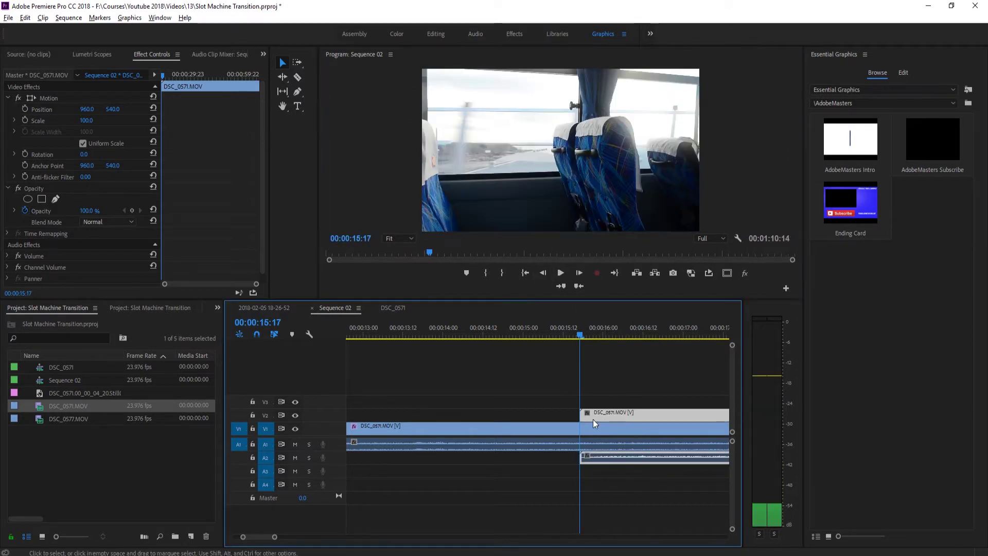
pyautogui.click(581, 273)
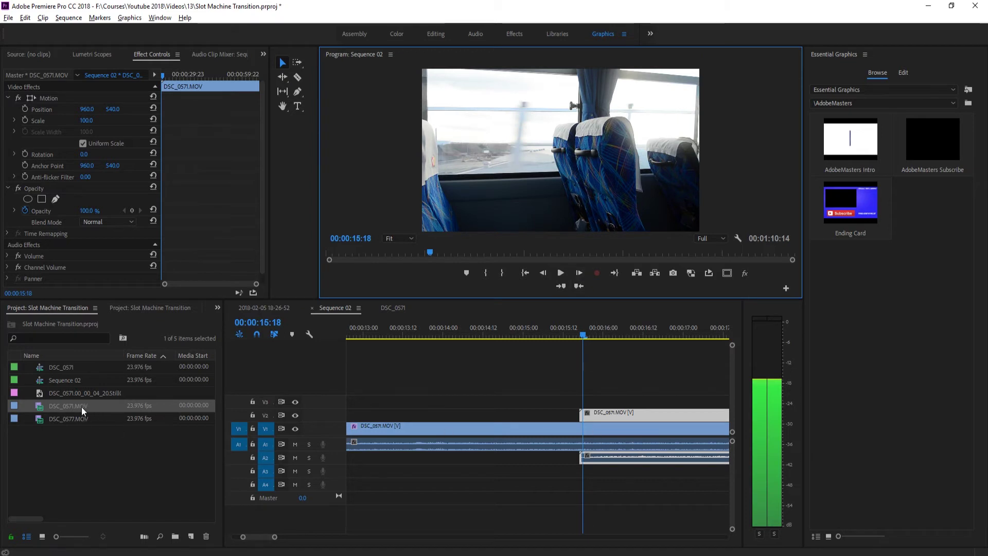
pyautogui.press('Delete')
pyautogui.moveTo(66, 419); pyautogui.dragTo(592, 415)
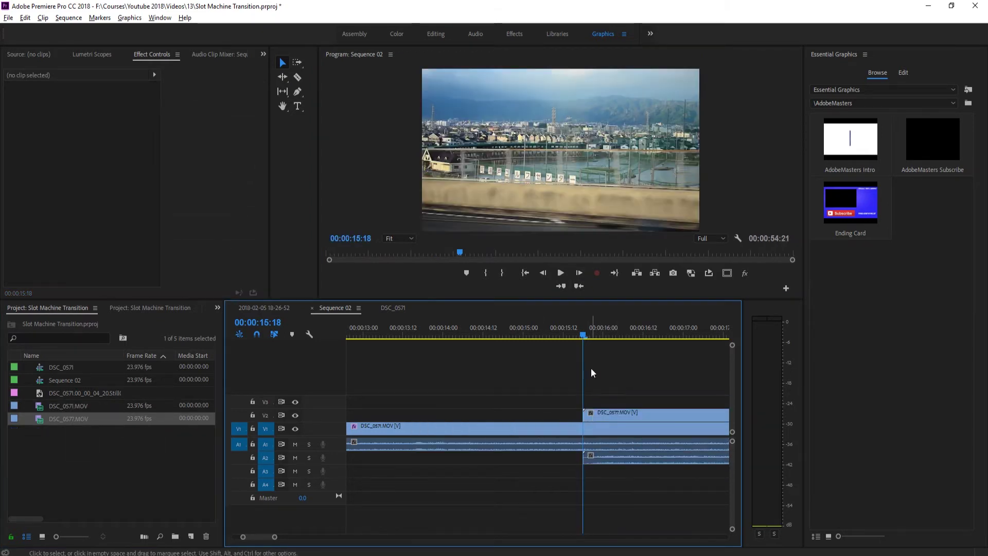
pyautogui.click(616, 413)
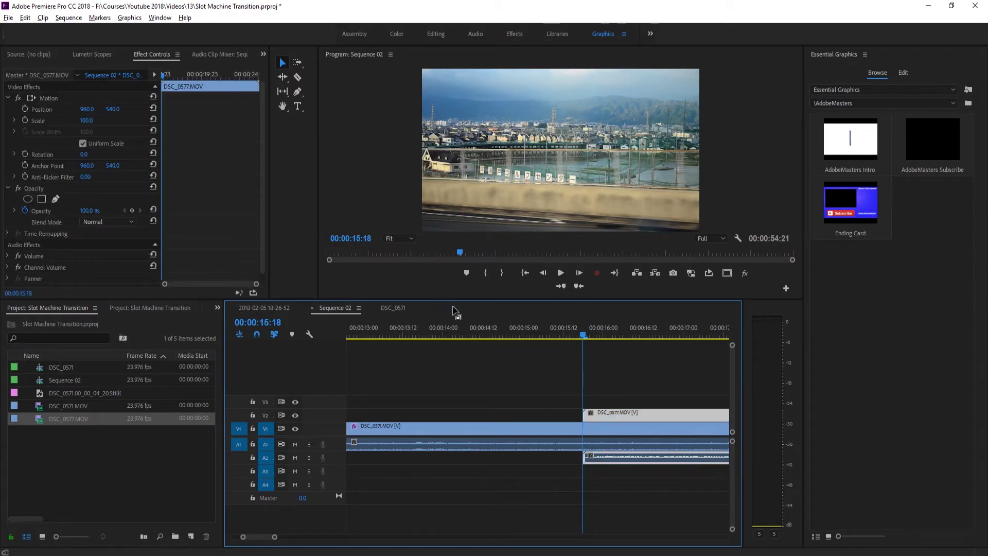
# Keyframe DSC_0577's Position Y off-screen at -437, then -275 and -105 on the following frames.
pyautogui.moveTo(113, 109); pyautogui.dragTo(52, 109)
pyautogui.moveTo(113, 110); pyautogui.dragTo(145, 109)
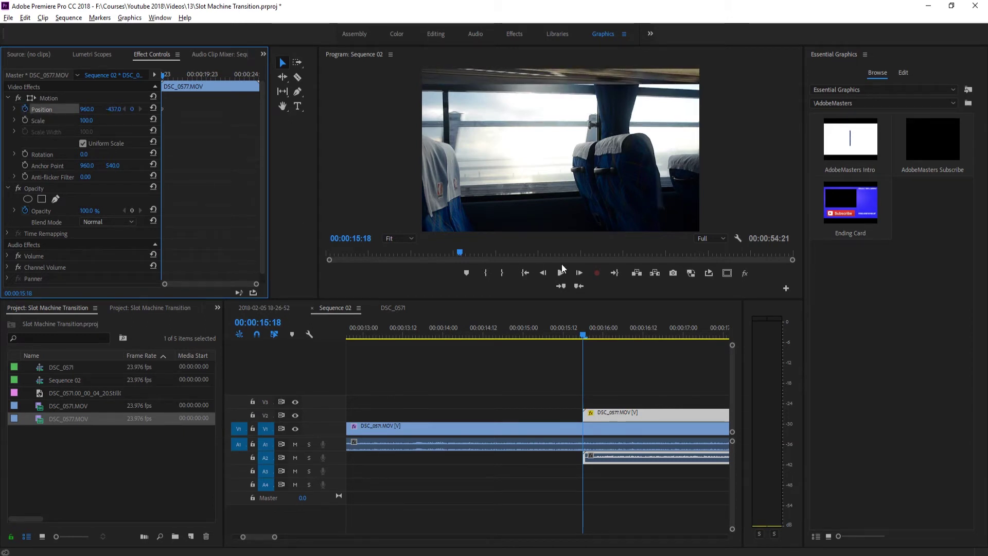
pyautogui.click(578, 273)
pyautogui.moveTo(113, 109); pyautogui.dragTo(133, 109)
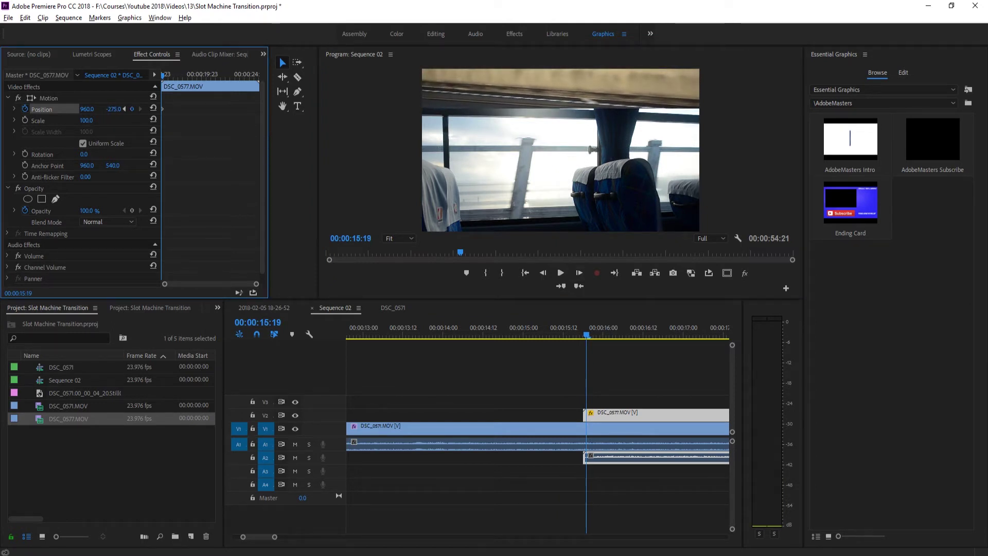
pyautogui.click(581, 273)
pyautogui.moveTo(125, 109); pyautogui.dragTo(147, 109)
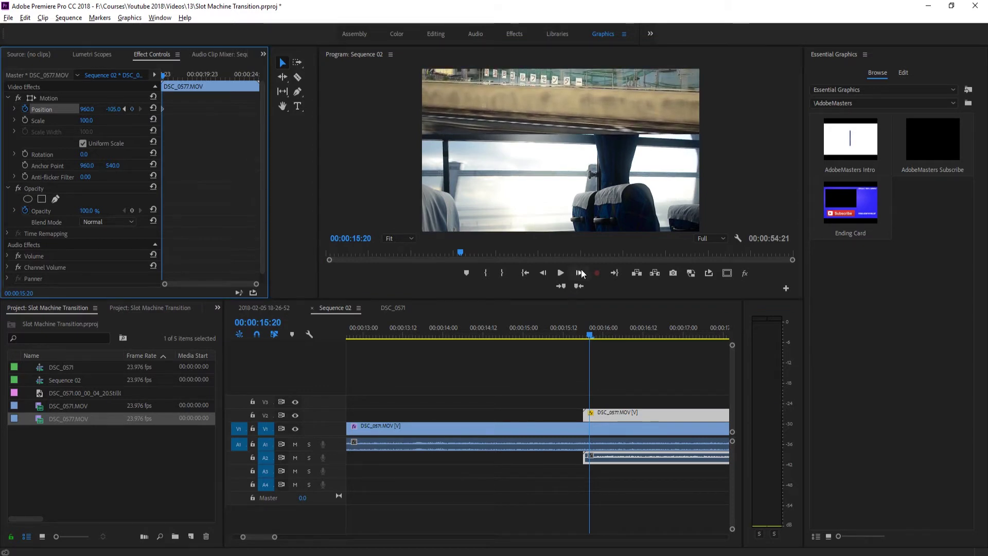
pyautogui.click(581, 273)
# Set Position Y keyframes of 58 at 15:21 and 220 at 15:22.
pyautogui.click(114, 109)
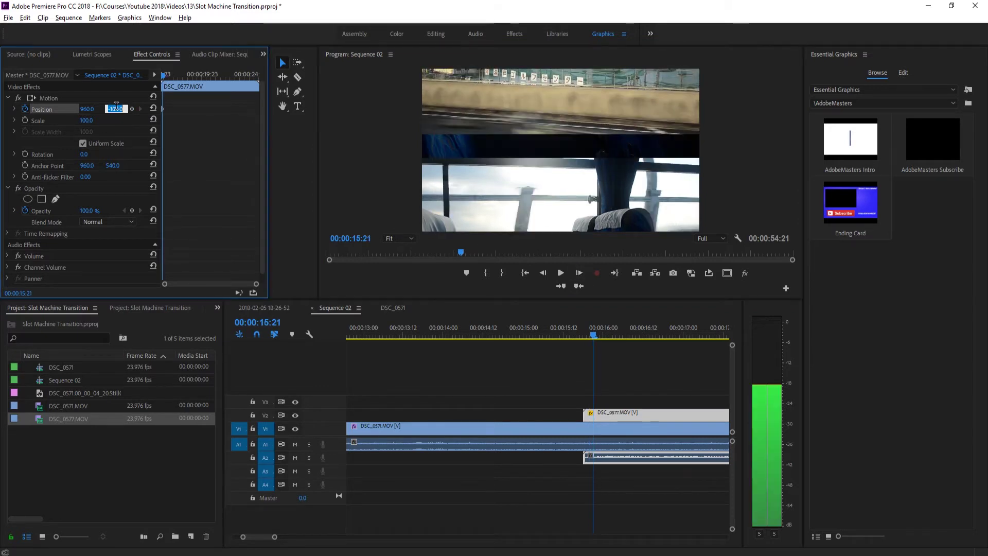
pyautogui.write('58')
pyautogui.press('Return')
pyautogui.click(579, 272)
pyautogui.click(113, 109)
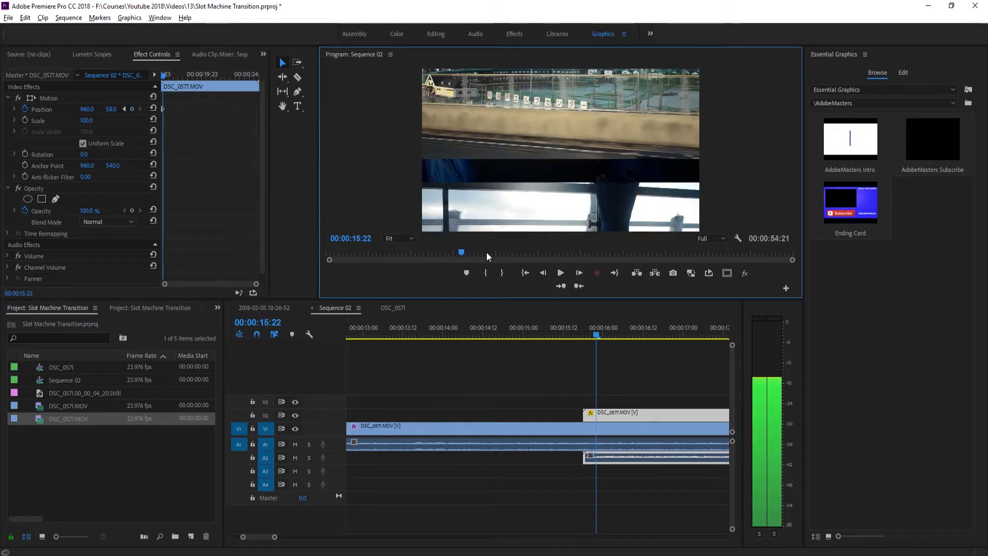
pyautogui.write('208')
pyautogui.press('Return')
pyautogui.write('220')
pyautogui.press('Return')
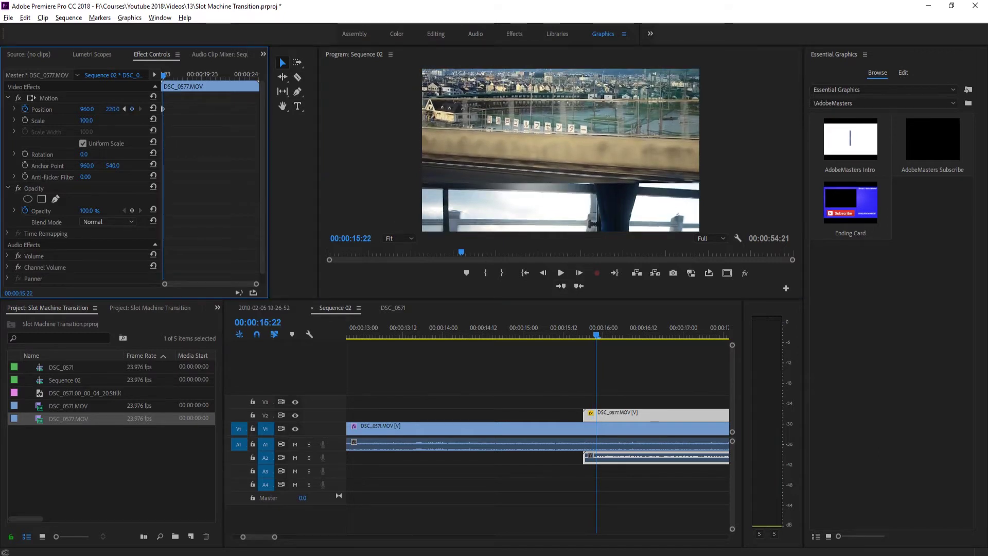
# Keyframe Position Y near 374 at 15:23 and 540 at 16:00, then play the slide.
pyautogui.click(579, 273)
pyautogui.moveTo(118, 109); pyautogui.dragTo(197, 110)
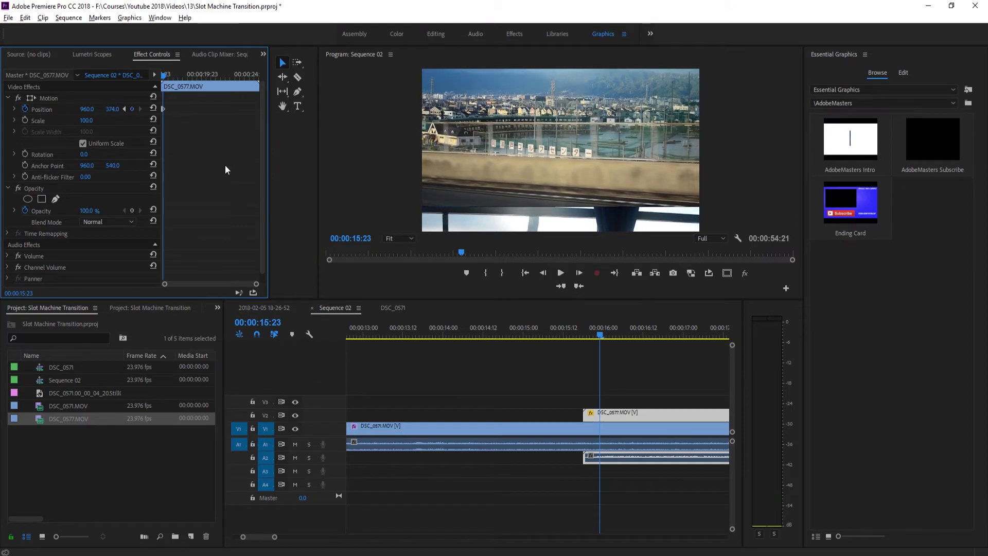
pyautogui.click(579, 273)
pyautogui.moveTo(112, 109); pyautogui.dragTo(199, 110)
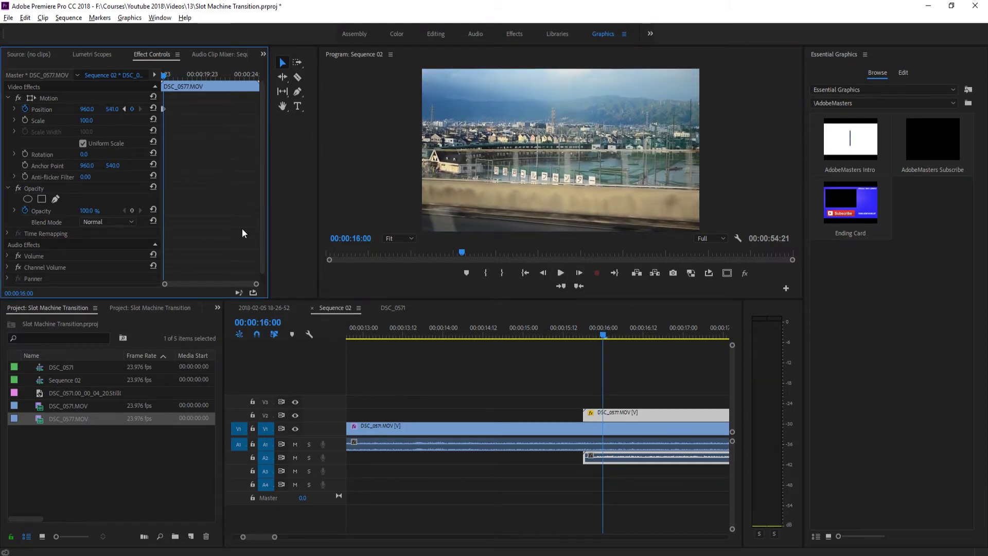
pyautogui.click(565, 334)
pyautogui.press('space')
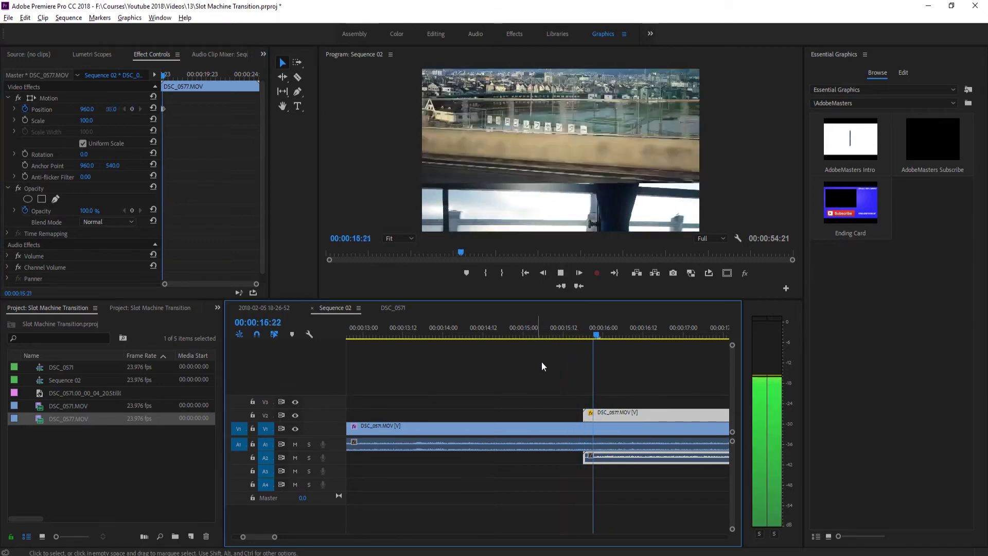
pyautogui.moveTo(619, 329); pyautogui.dragTo(505, 332)
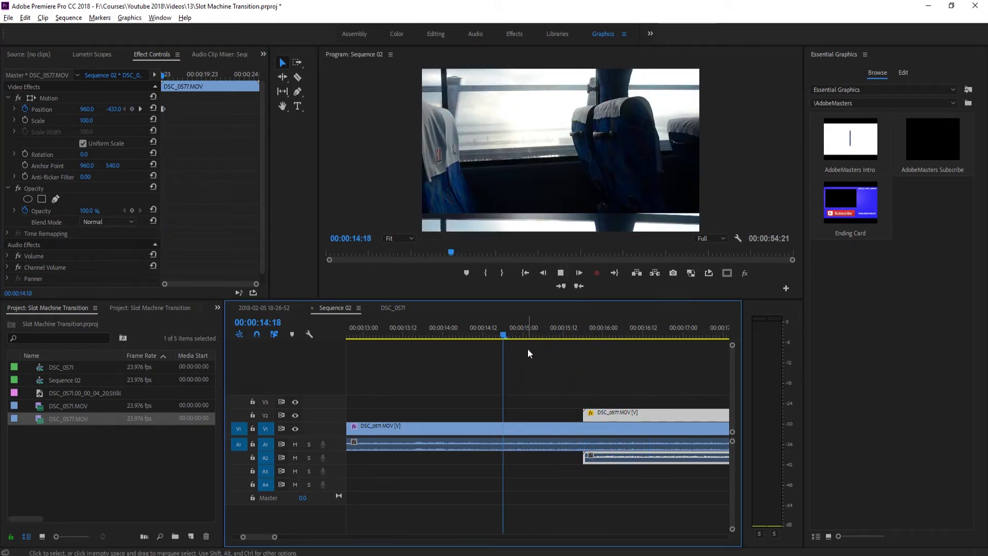
pyautogui.press('space')
pyautogui.moveTo(590, 334)
pyautogui.mouseDown()
pyautogui.moveTo(554, 328)
pyautogui.moveTo(611, 332)
pyautogui.moveTo(585, 344)
pyautogui.moveTo(598, 351)
pyautogui.mouseUp()
pyautogui.click(578, 274)
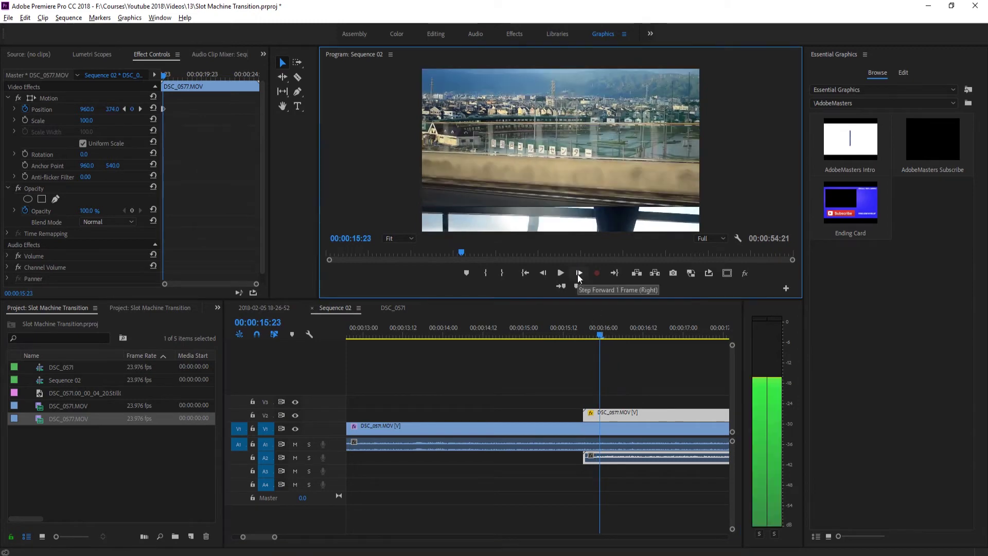
pyautogui.click(578, 274)
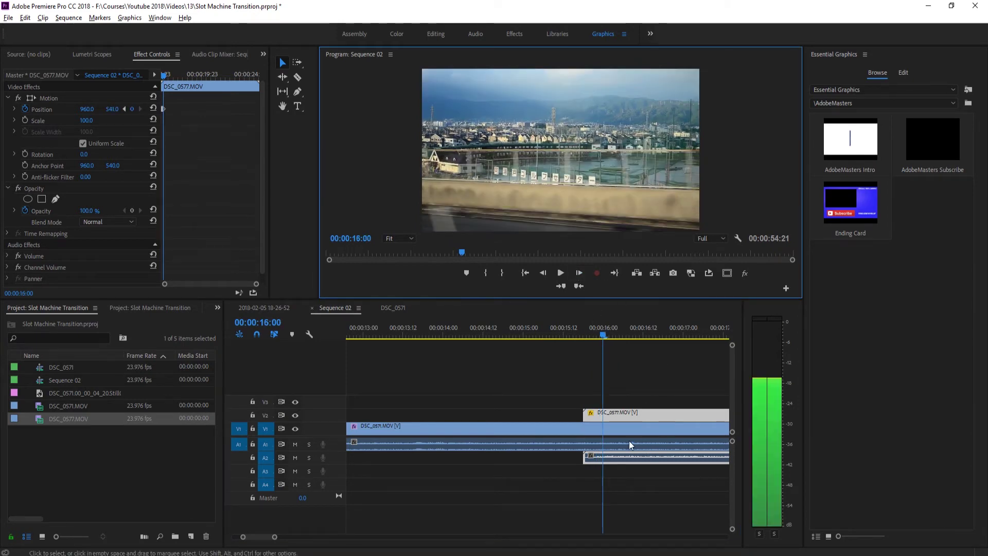
pyautogui.click(619, 416)
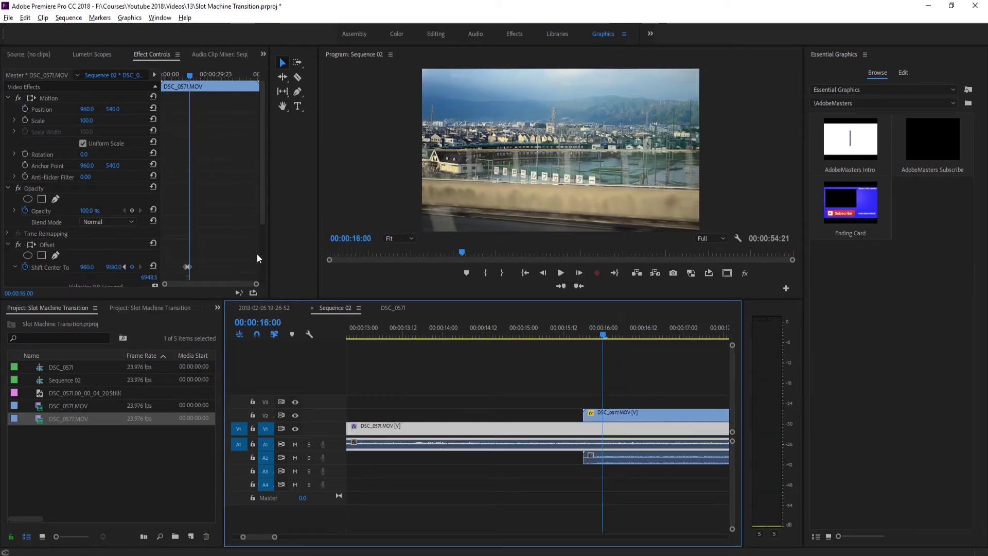
# Give both of DSC_0571's Shift Center To keyframes eased Bezier interpolation.
pyautogui.scroll(-2, 237, 250)
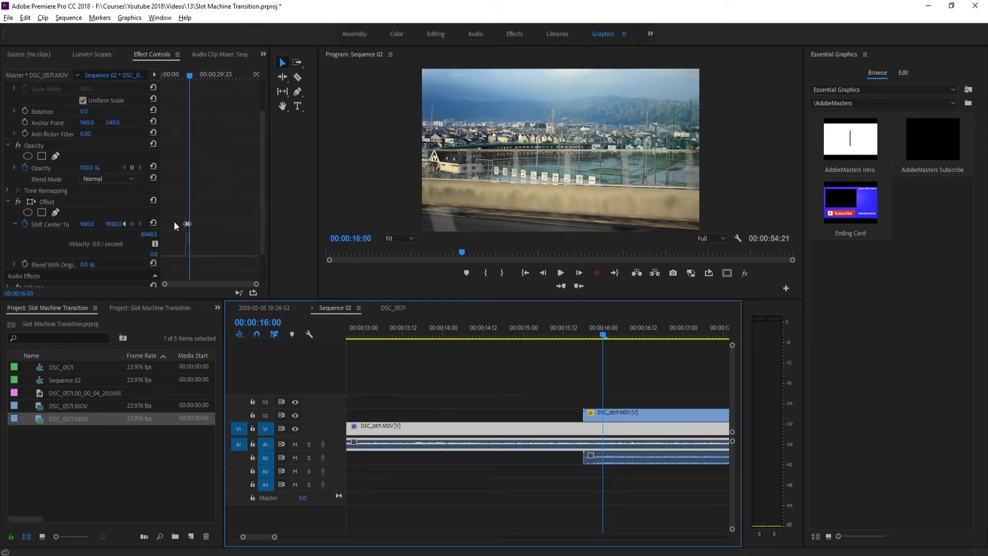
pyautogui.moveTo(210, 223); pyautogui.dragTo(167, 227)
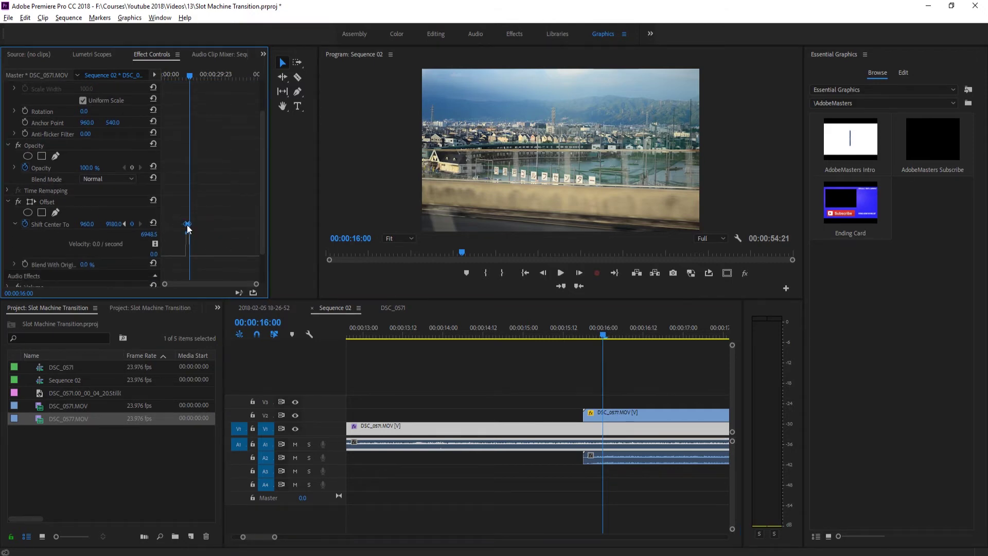
pyautogui.rightClick(187, 225)
pyautogui.click(205, 255)
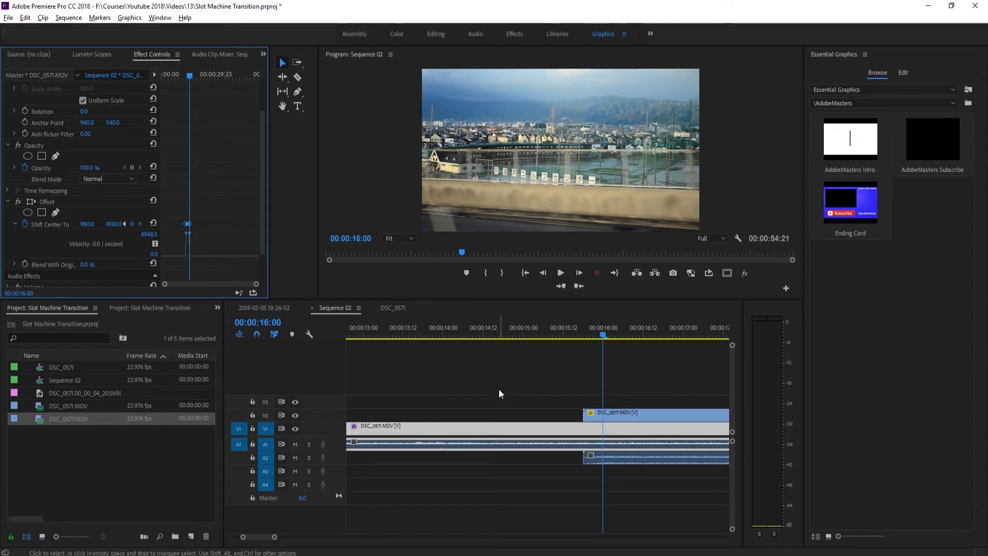
# Select the V2 clip DSC_0577 and show its effect settings.
pyautogui.click(618, 418)
pyautogui.click(203, 185)
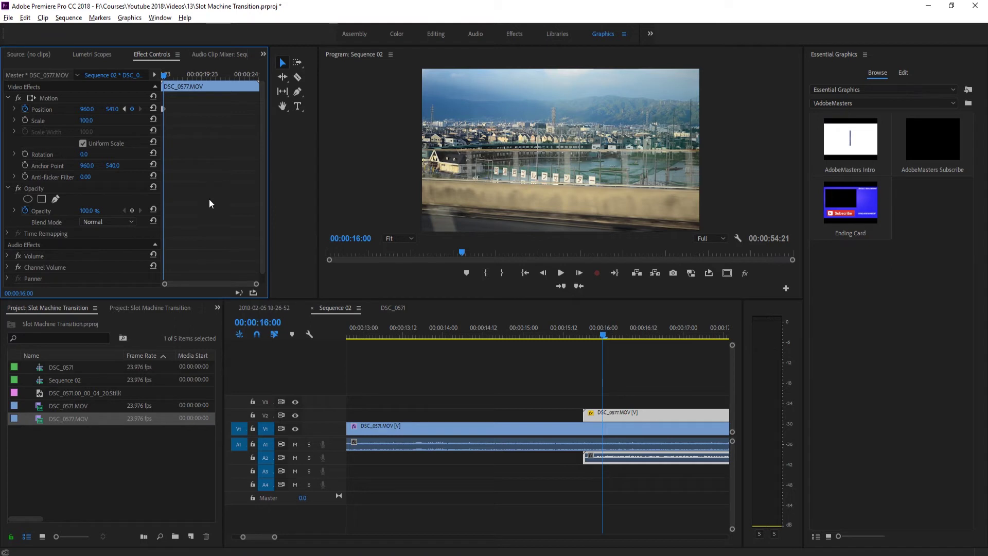
pyautogui.scroll(-1, 198, 259)
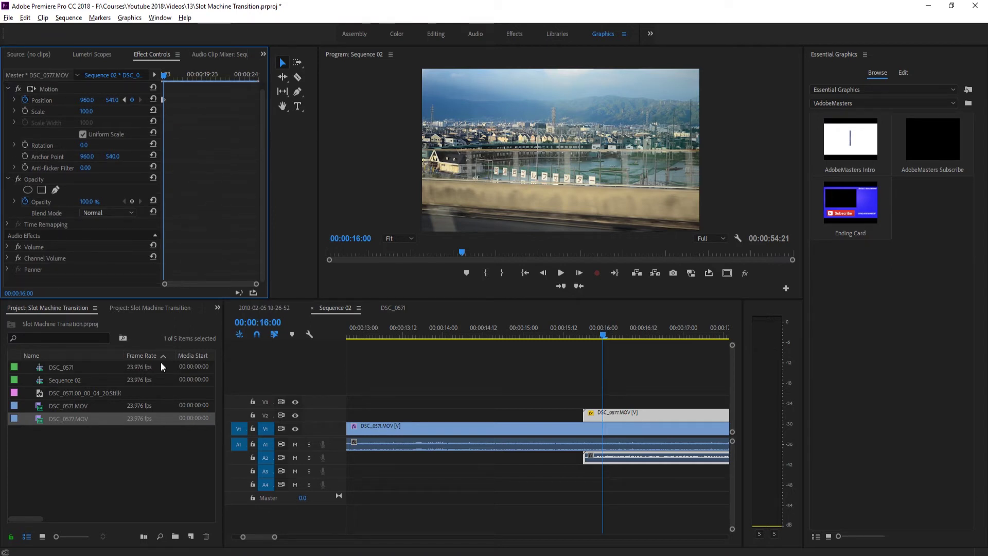
# Search the Effects panel for 'offset' and apply Offset to DSC_0577 on V2.
pyautogui.click(218, 307)
pyautogui.click(232, 375)
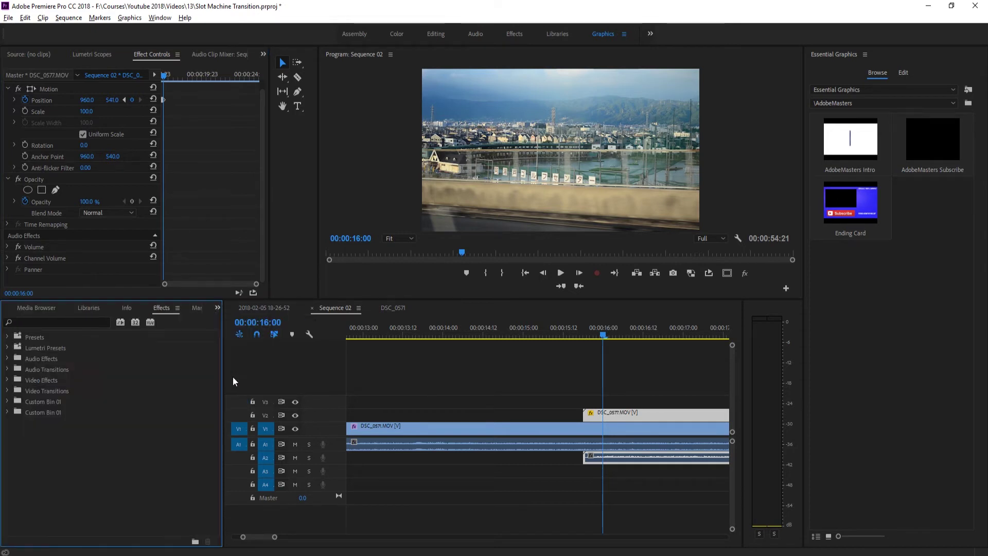
pyautogui.click(60, 322)
pyautogui.write('offset')
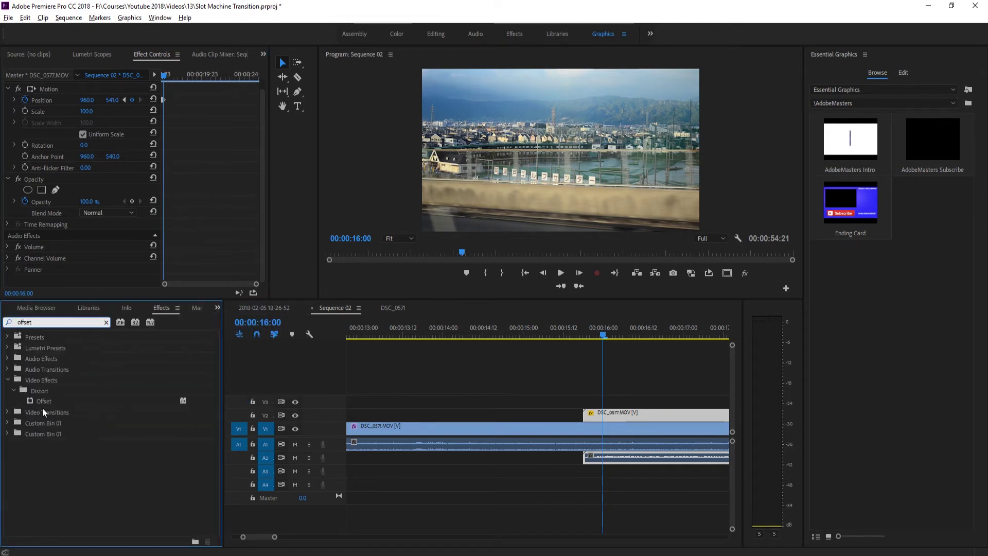
pyautogui.moveTo(44, 402); pyautogui.dragTo(615, 417)
# Start keyframing DSC_0577's Shift Center To and move the playhead back before the transition.
pyautogui.scroll(-2, 206, 242)
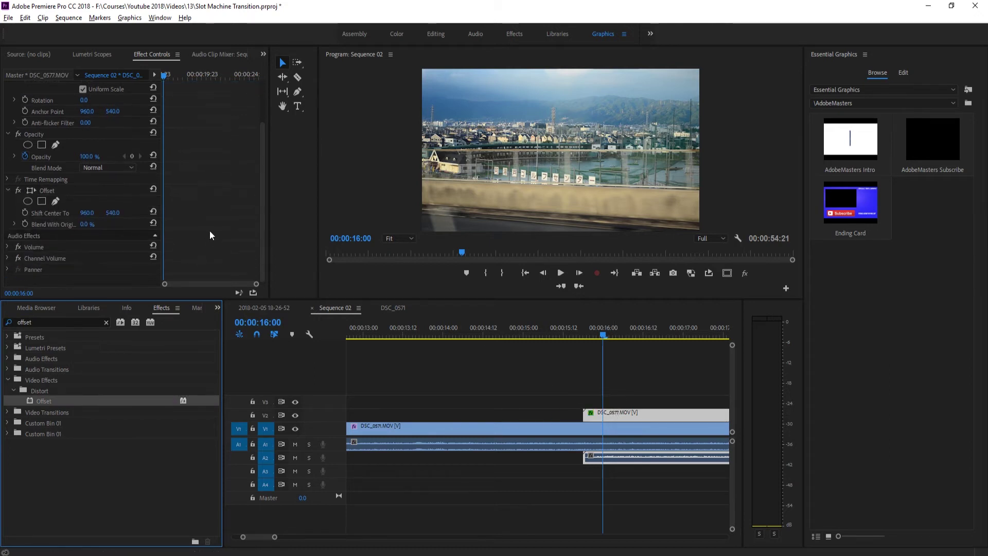
pyautogui.click(174, 209)
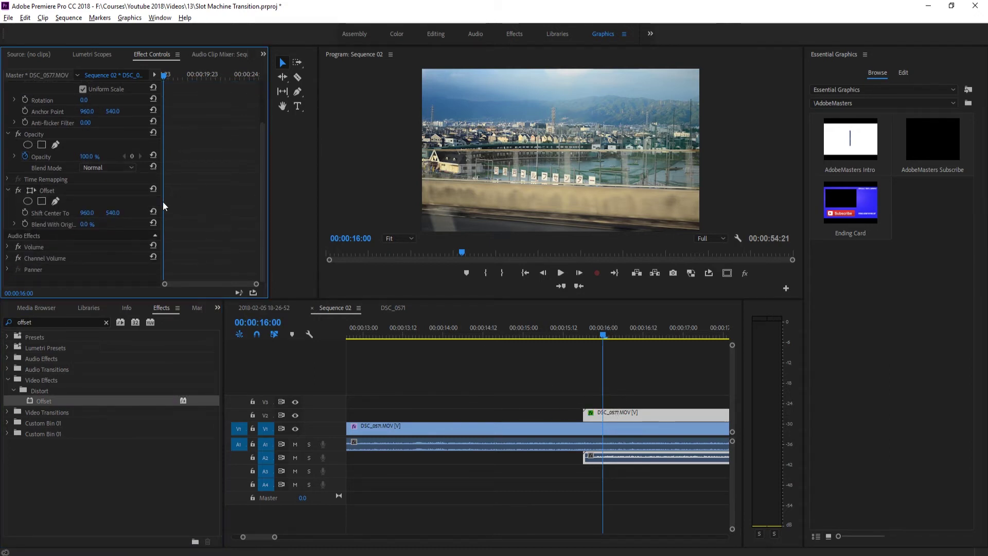
pyautogui.click(25, 212)
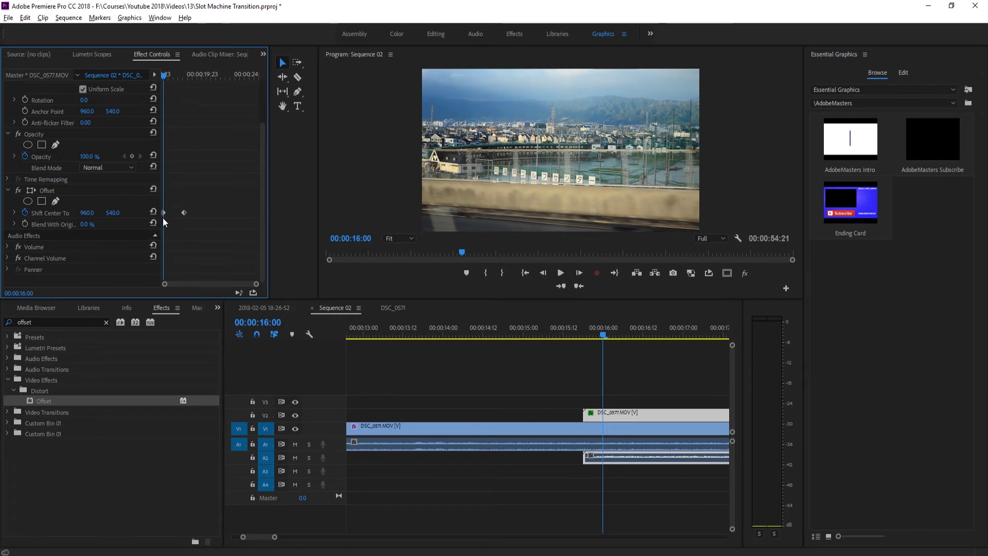
pyautogui.click(583, 428)
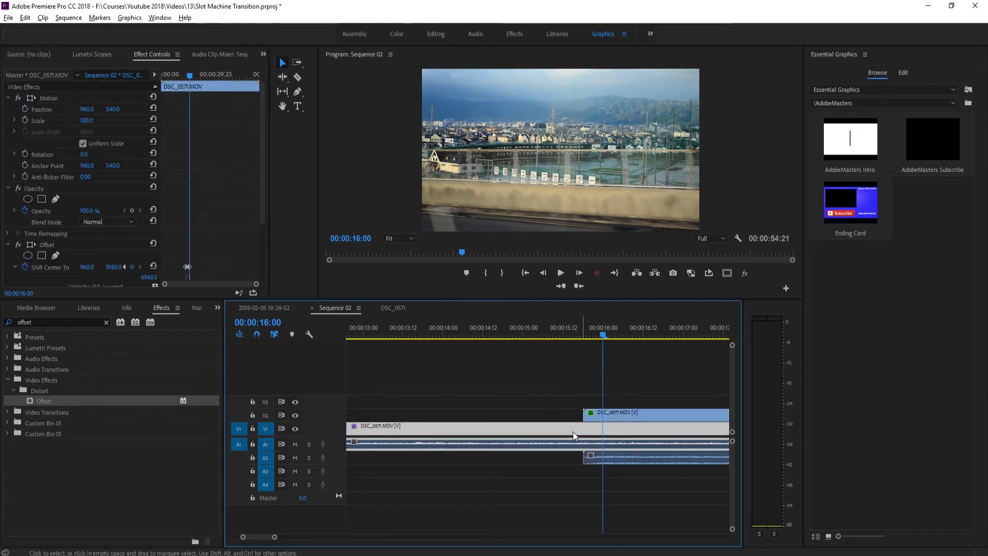
pyautogui.scroll(-1, 195, 258)
pyautogui.click(620, 416)
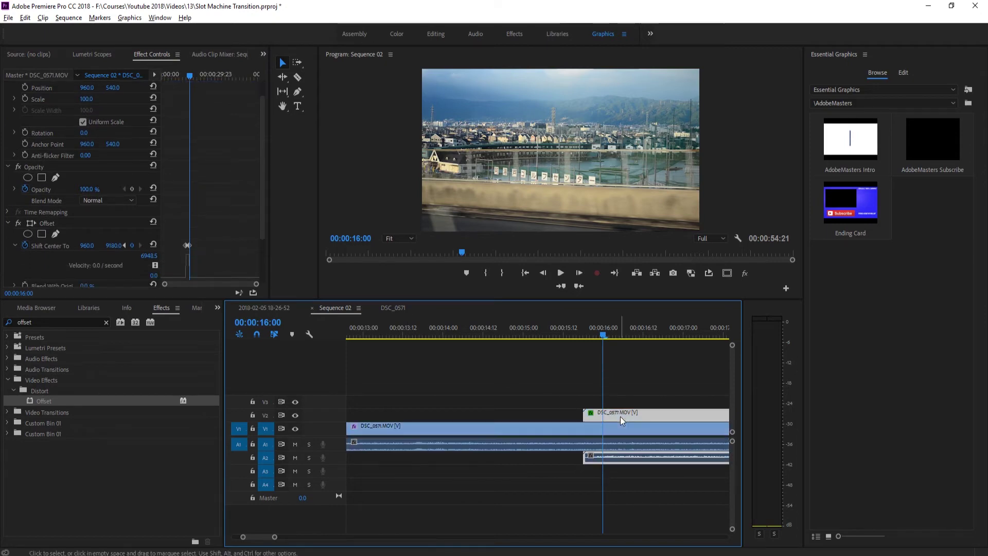
pyautogui.click(587, 336)
pyautogui.moveTo(587, 335); pyautogui.dragTo(515, 335)
# Preview the rolling transition several times, zooming the timeline out and playing from about 12:05.
pyautogui.press('space')
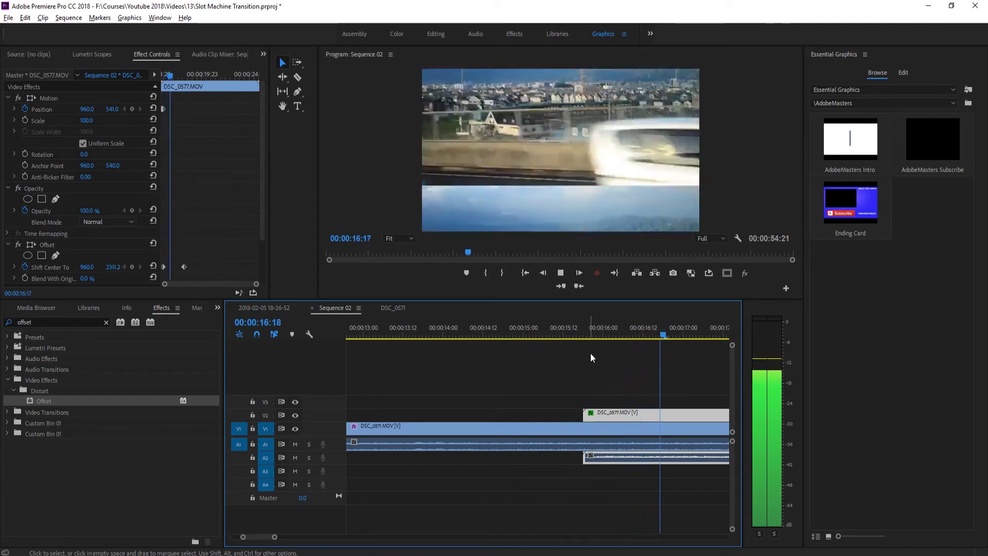
pyautogui.click(498, 328)
pyautogui.press('space')
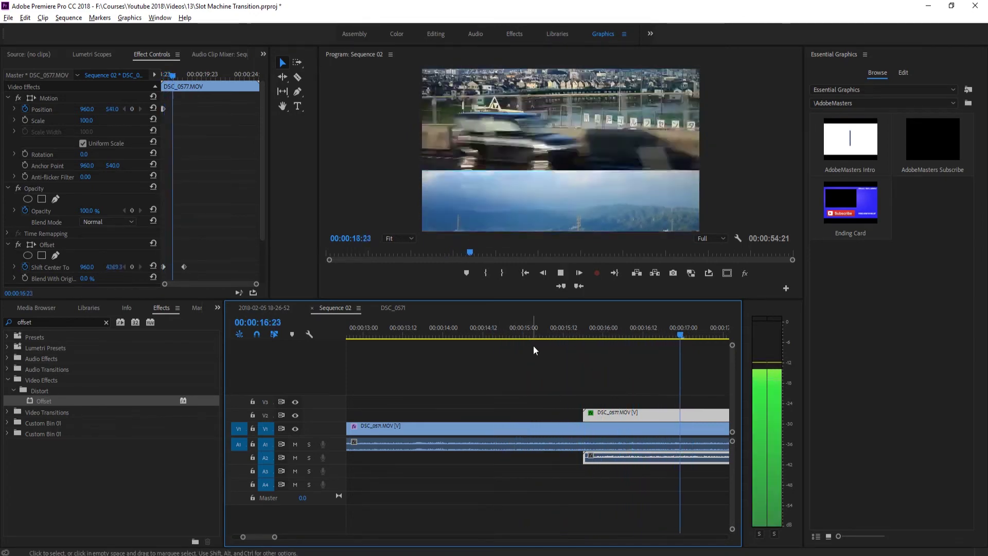
pyautogui.press('space')
pyautogui.press('-')
pyautogui.press('-')
pyautogui.click(523, 332)
pyautogui.moveTo(523, 332); pyautogui.dragTo(451, 334)
pyautogui.press('space')
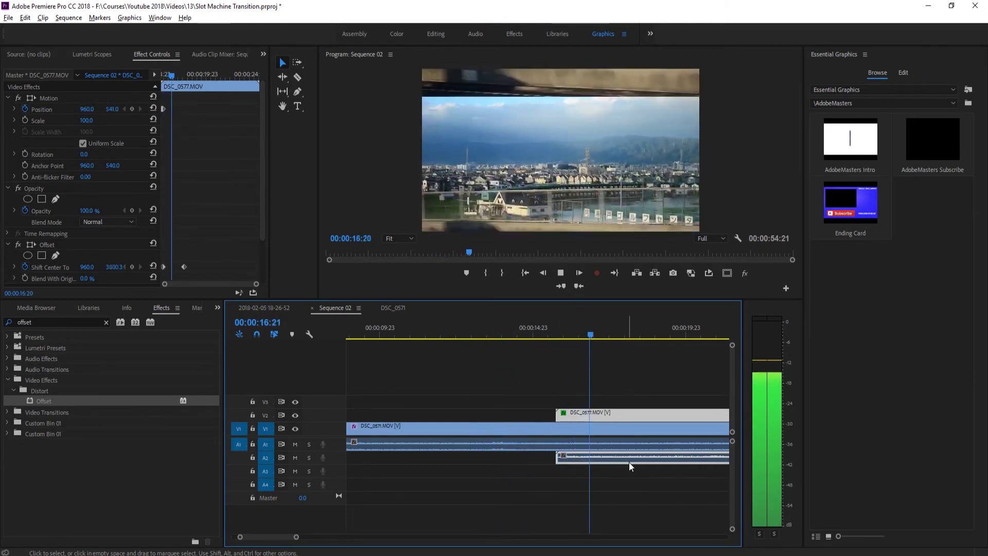
pyautogui.press('space')
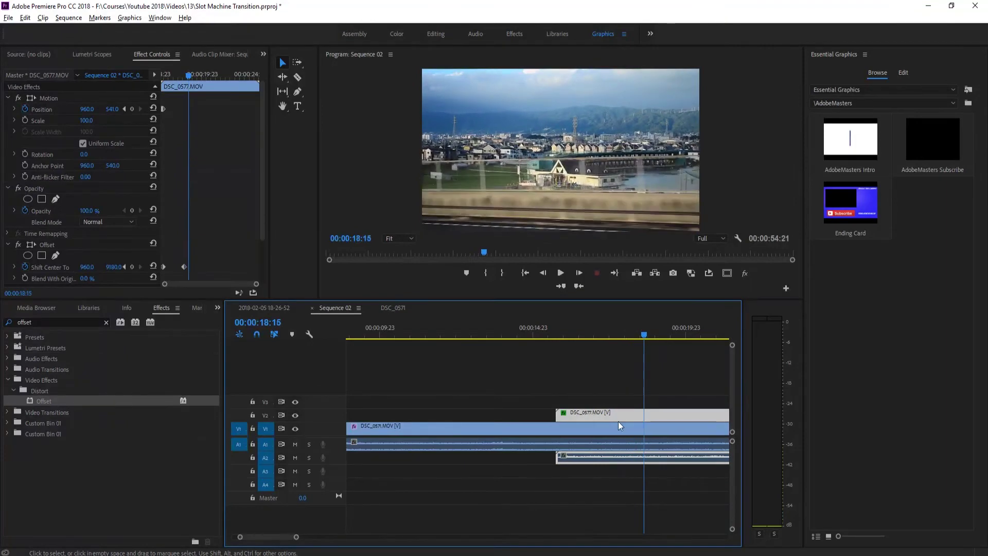
# Step frame by frame to 16:00 and expand DSC_0577's Shift Center To velocity graph.
pyautogui.moveTo(571, 336)
pyautogui.mouseDown()
pyautogui.moveTo(484, 335)
pyautogui.moveTo(556, 336)
pyautogui.mouseUp()
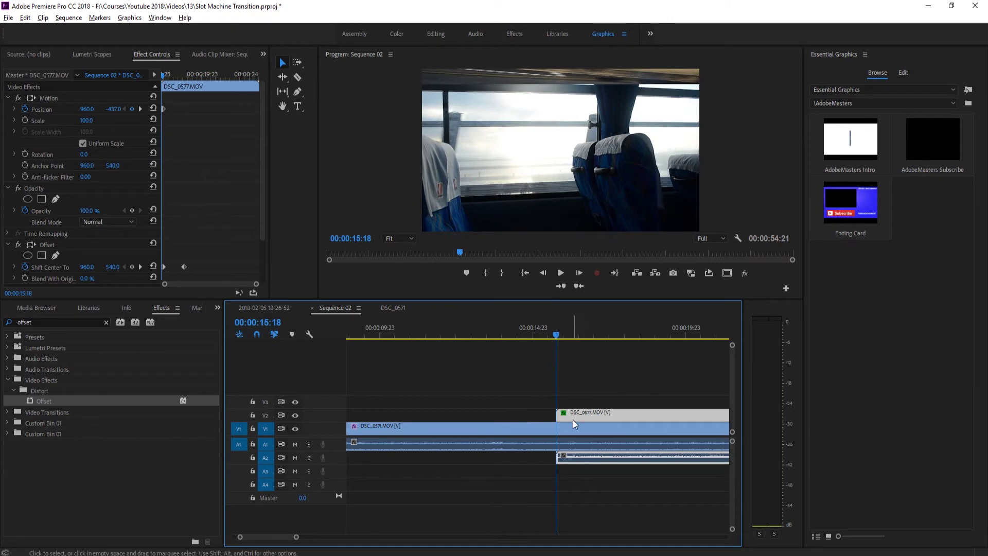
pyautogui.click(579, 274)
pyautogui.click(579, 273)
pyautogui.click(579, 274)
pyautogui.click(580, 273)
pyautogui.click(579, 274)
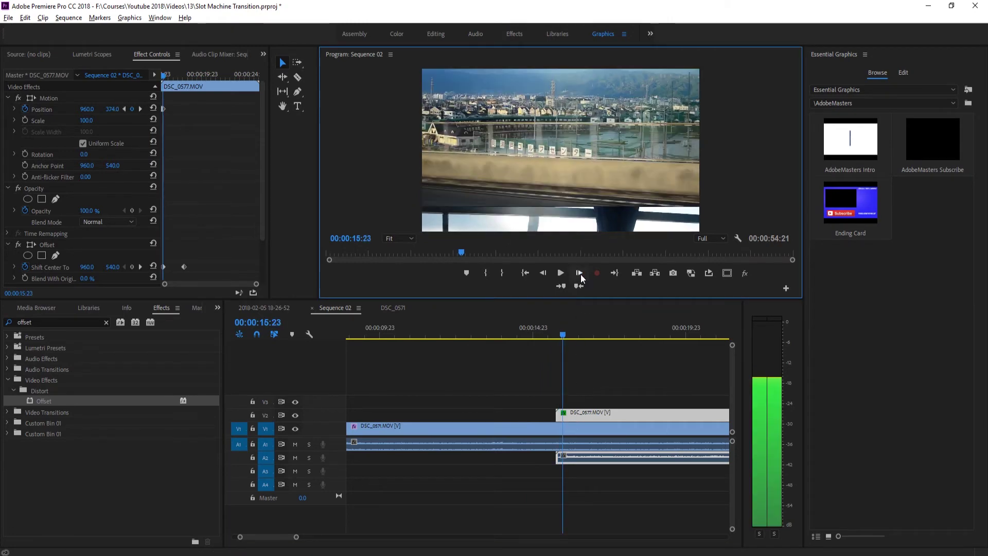
pyautogui.click(580, 273)
pyautogui.scroll(-3, 214, 245)
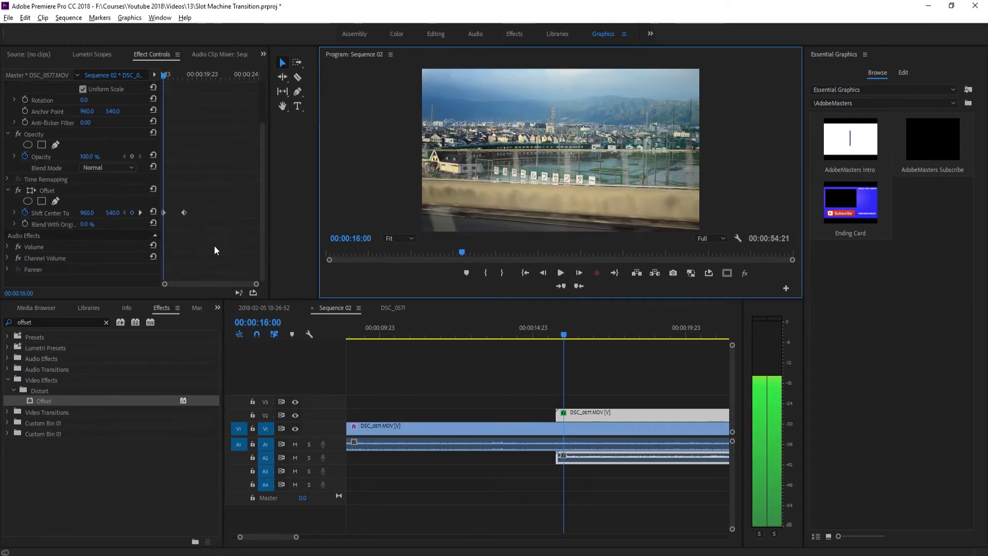
pyautogui.click(14, 212)
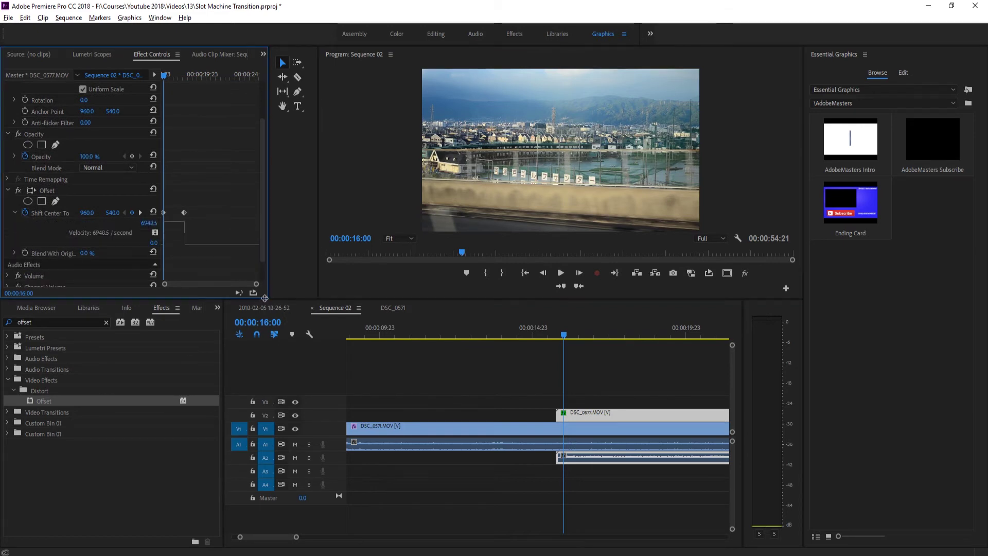
# Reshape DSC_0577's Shift Center To velocity from its right keyframe to start fast and ease out.
pyautogui.moveTo(256, 284); pyautogui.dragTo(238, 287)
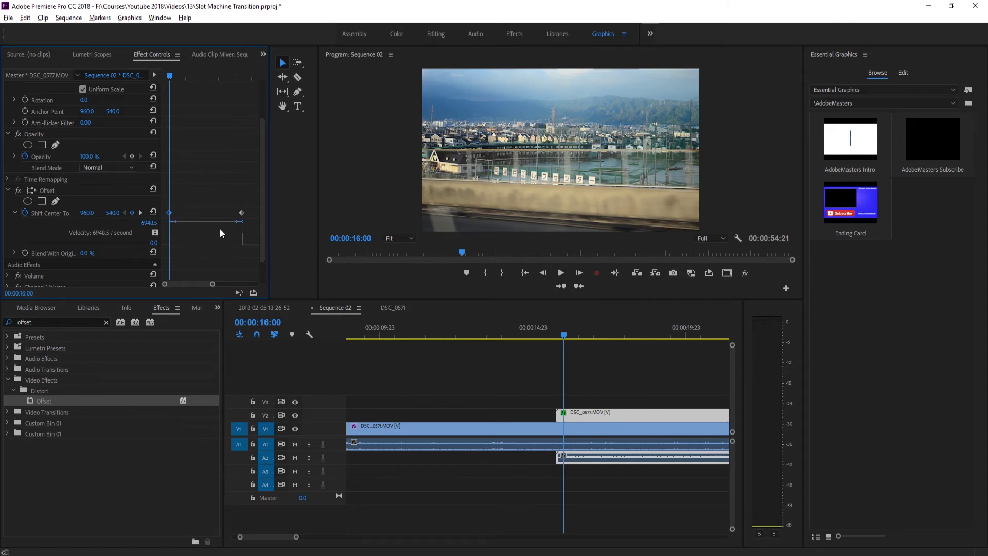
pyautogui.click(242, 223)
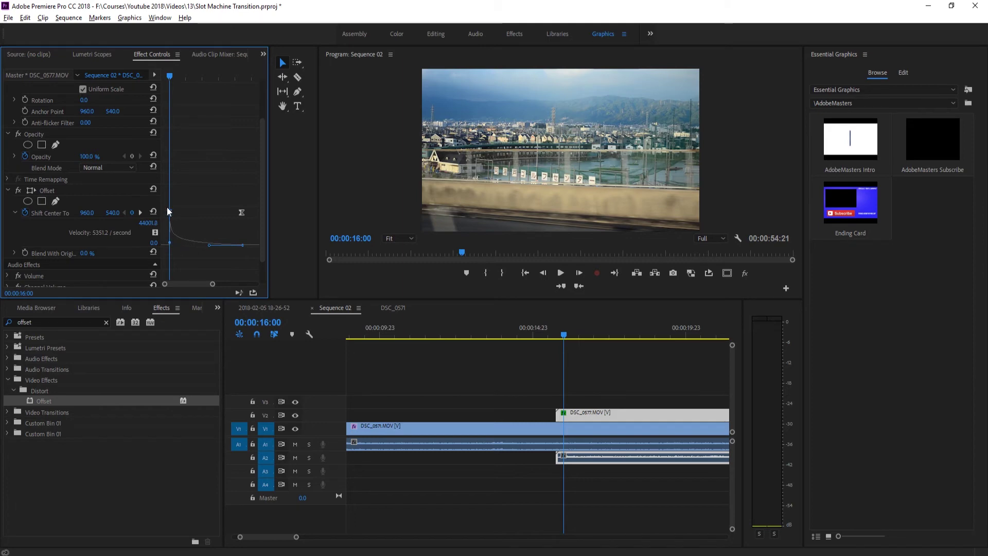
pyautogui.press('space')
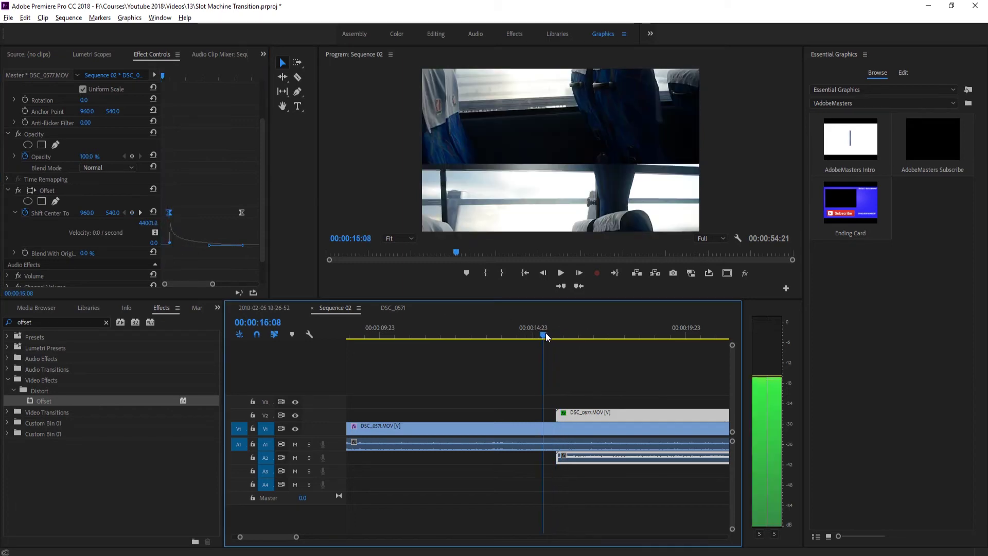
# Replay the eased roll from about 16:00, then park the playhead at 15:18.
pyautogui.click(559, 325)
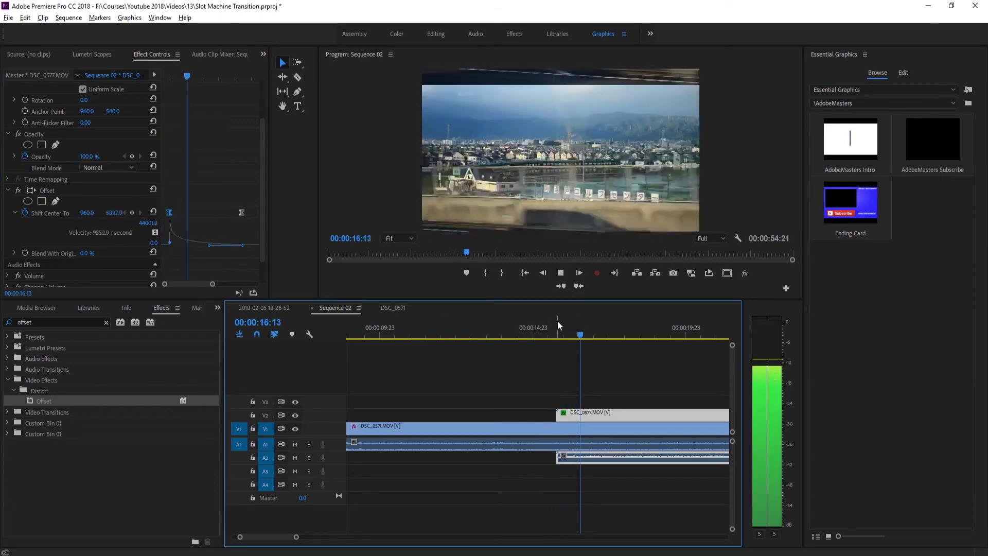
pyautogui.press('space')
pyautogui.moveTo(551, 333); pyautogui.dragTo(555, 333)
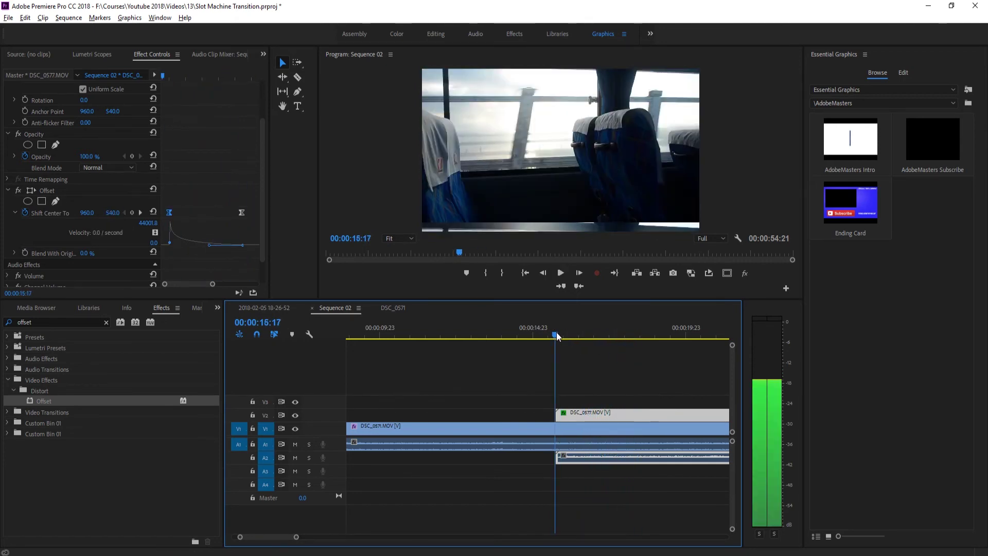
pyautogui.click(577, 274)
# Steepen DSC_0571's first Shift Center To velocity handle so the roll starts slow and accelerates.
pyautogui.click(563, 429)
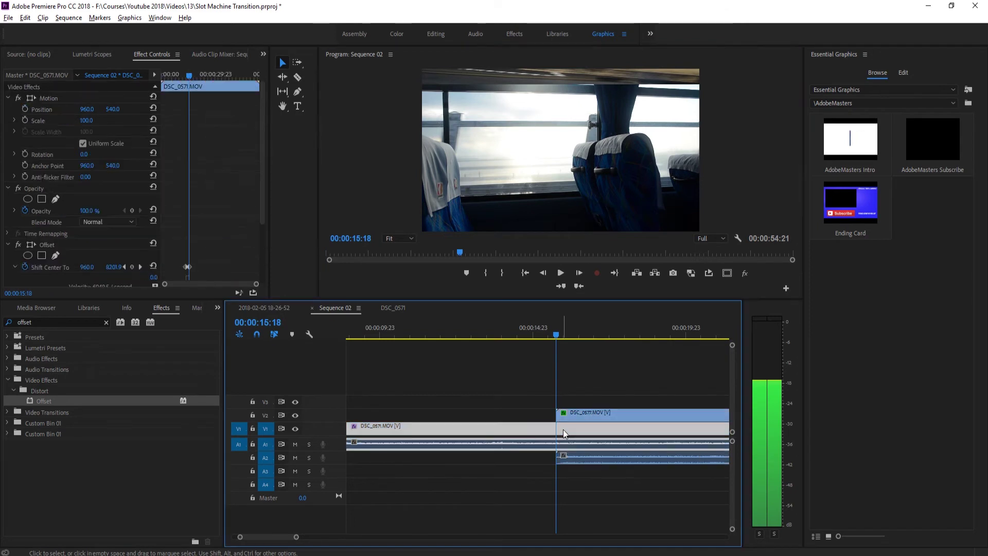
pyautogui.scroll(-3, 230, 242)
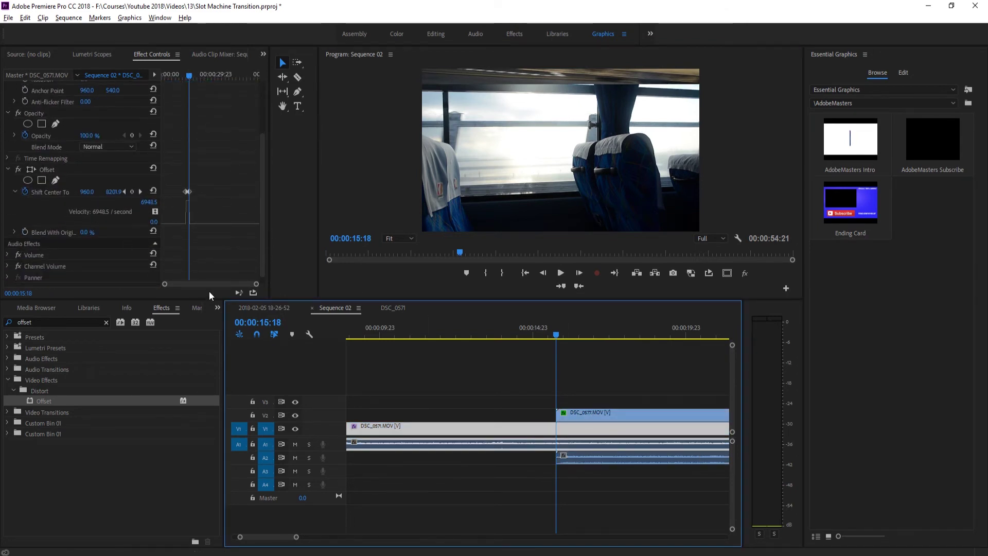
pyautogui.click(254, 286)
pyautogui.moveTo(254, 286); pyautogui.dragTo(216, 284)
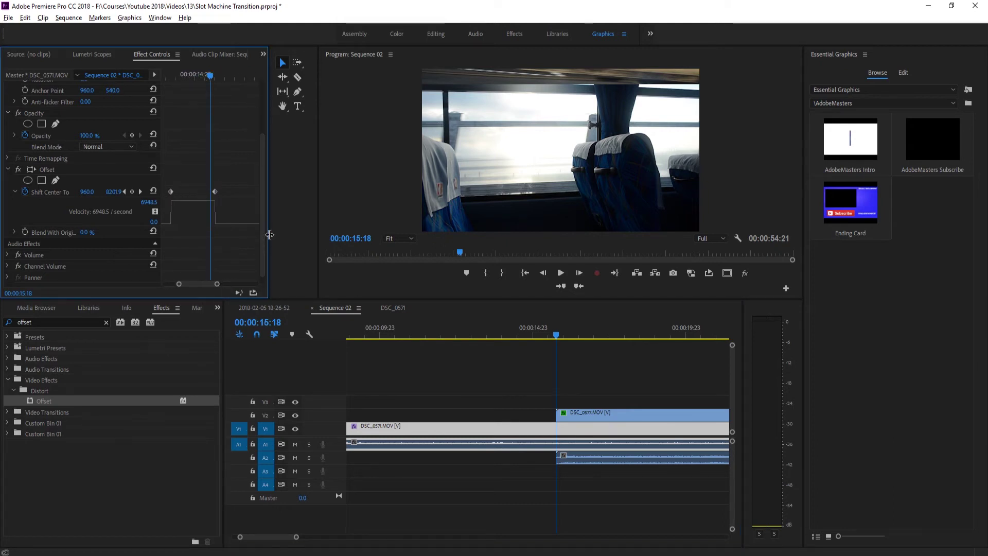
pyautogui.moveTo(269, 234); pyautogui.dragTo(342, 234)
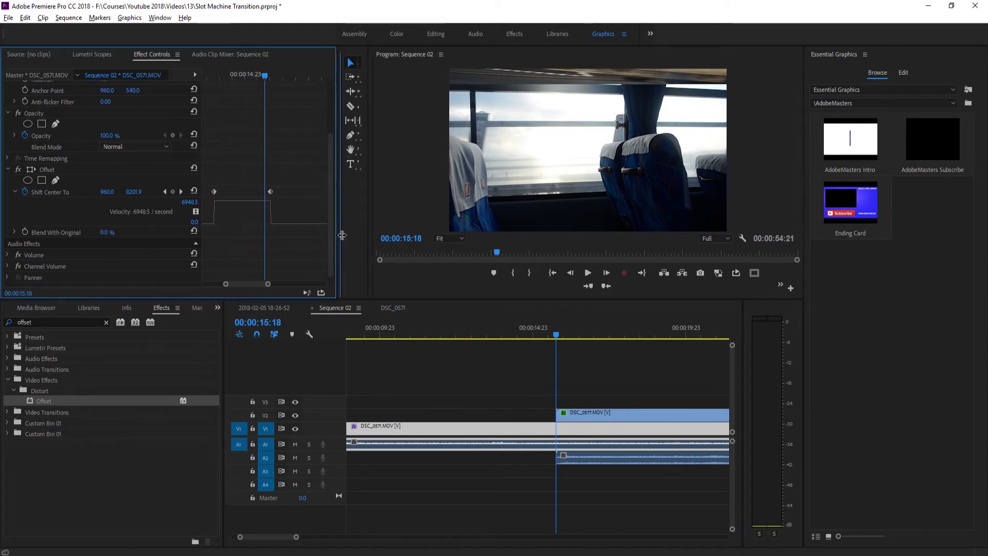
pyautogui.click(217, 191)
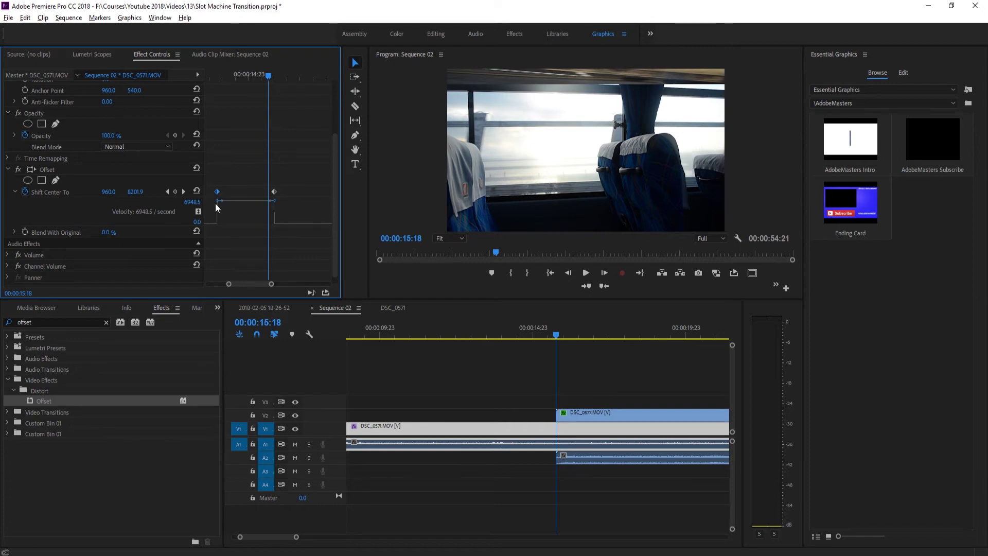
pyautogui.moveTo(220, 211); pyautogui.dragTo(275, 222)
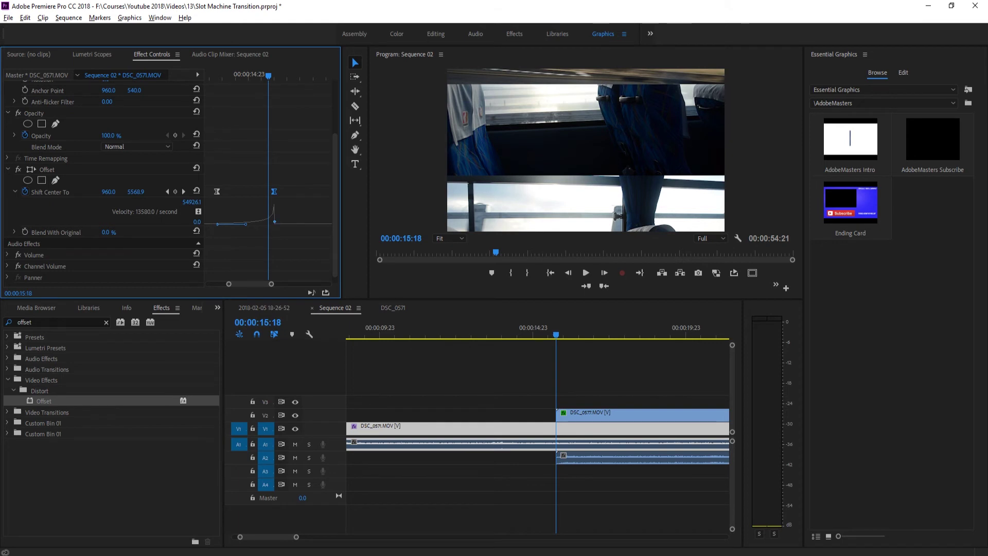
pyautogui.click(568, 415)
pyautogui.scroll(-1, 550, 417)
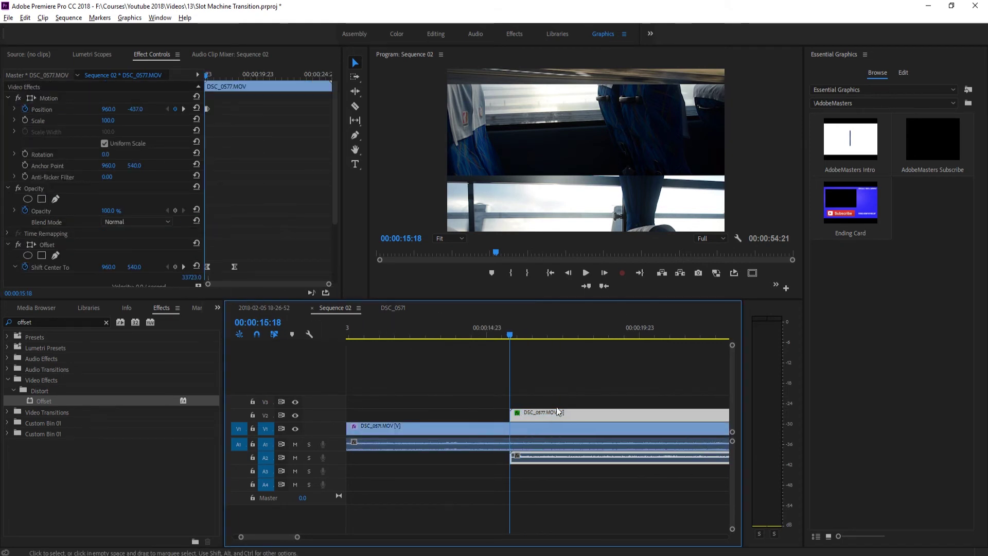
pyautogui.click(603, 274)
pyautogui.click(603, 274)
pyautogui.click(603, 274)
pyautogui.click(603, 273)
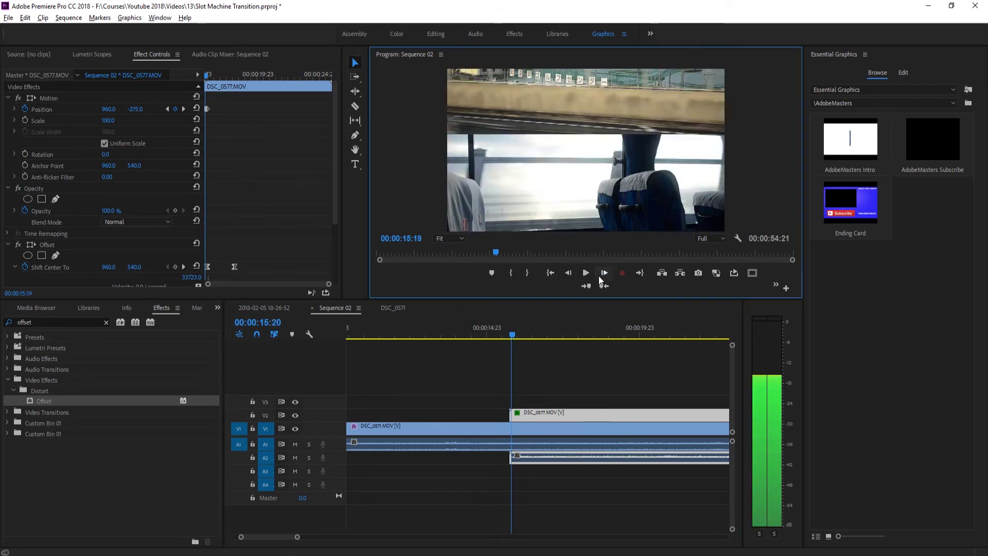
pyautogui.click(603, 273)
pyautogui.click(603, 273)
pyautogui.click(575, 388)
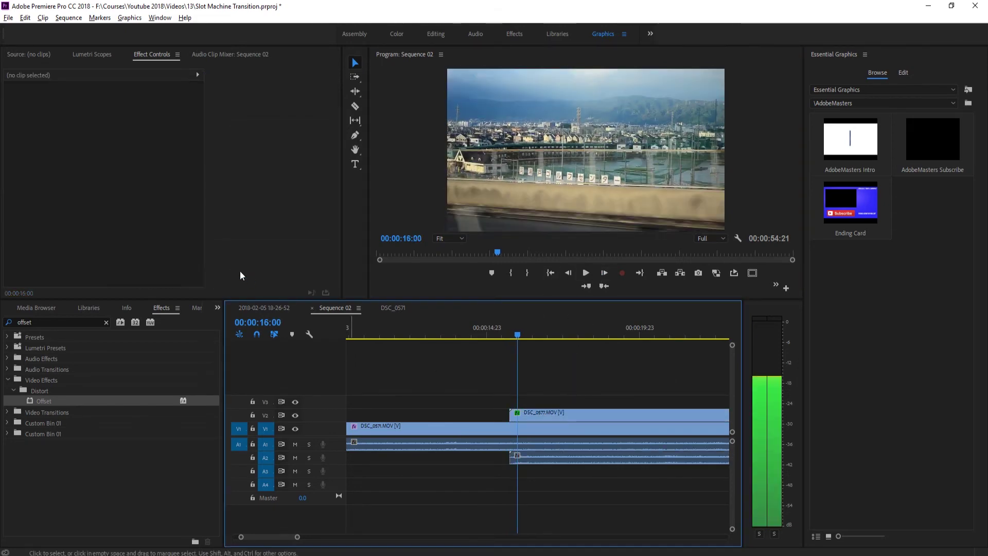
pyautogui.click(551, 416)
pyautogui.scroll(-3, 136, 254)
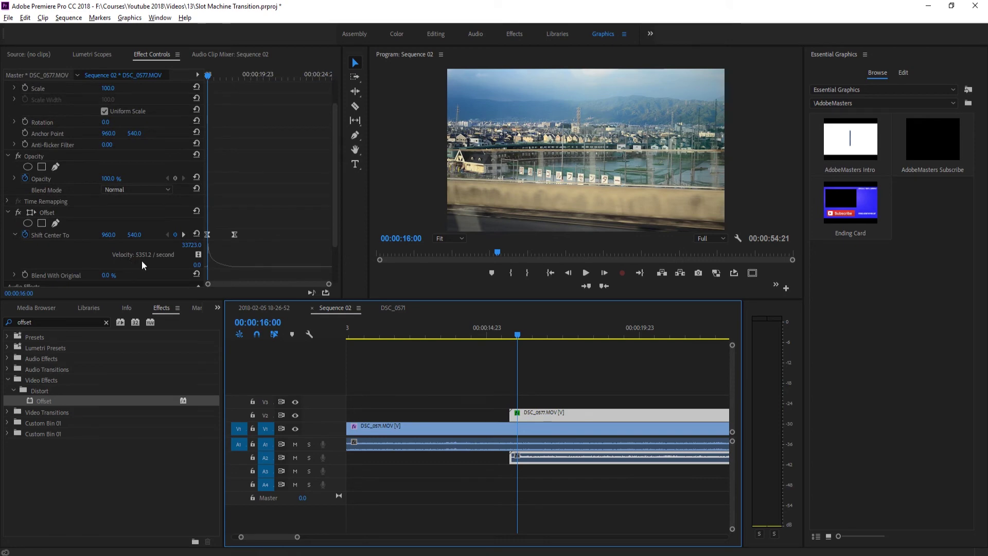
pyautogui.moveTo(517, 335); pyautogui.dragTo(459, 335)
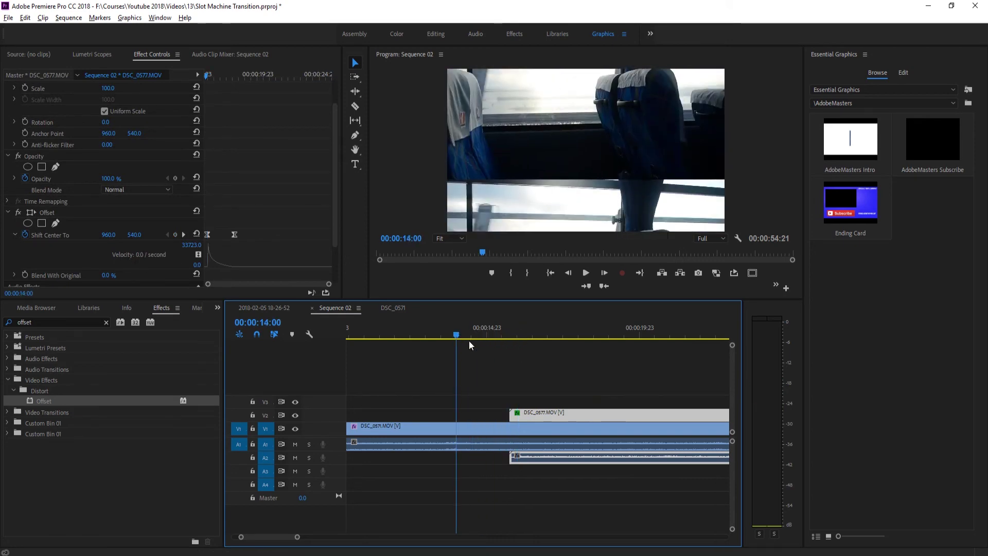
pyautogui.click(532, 378)
pyautogui.press('space')
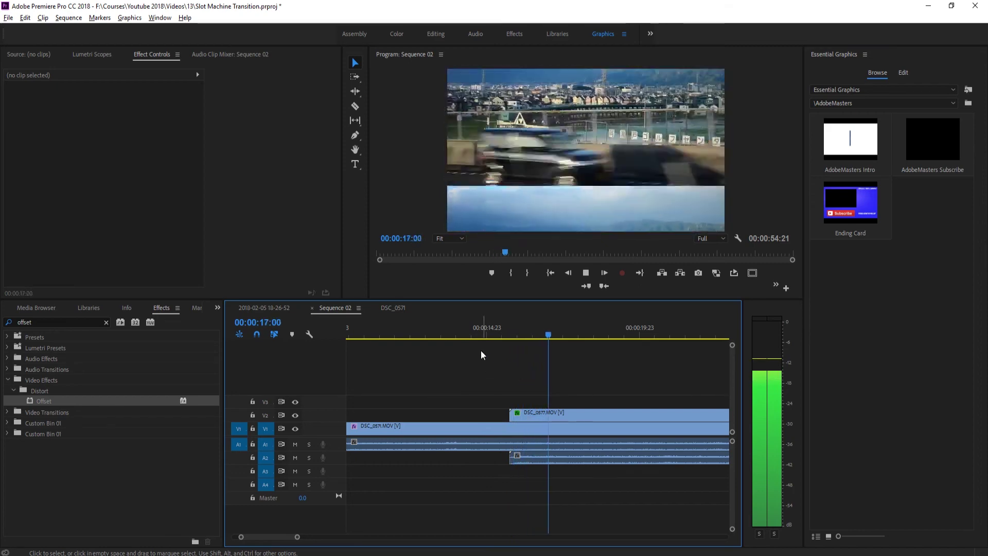
pyautogui.moveTo(482, 332); pyautogui.dragTo(453, 325)
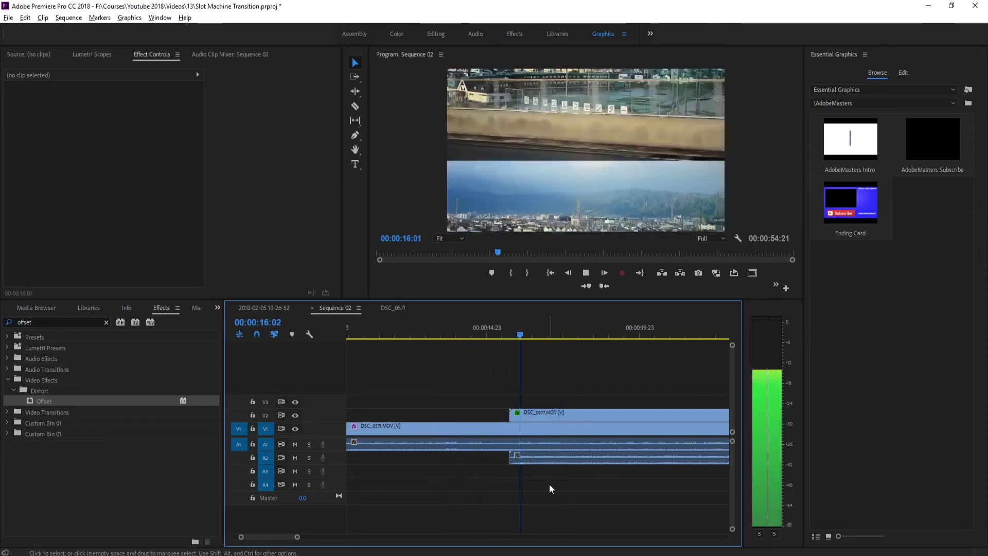
pyautogui.press('space')
pyautogui.moveTo(517, 334); pyautogui.dragTo(422, 336)
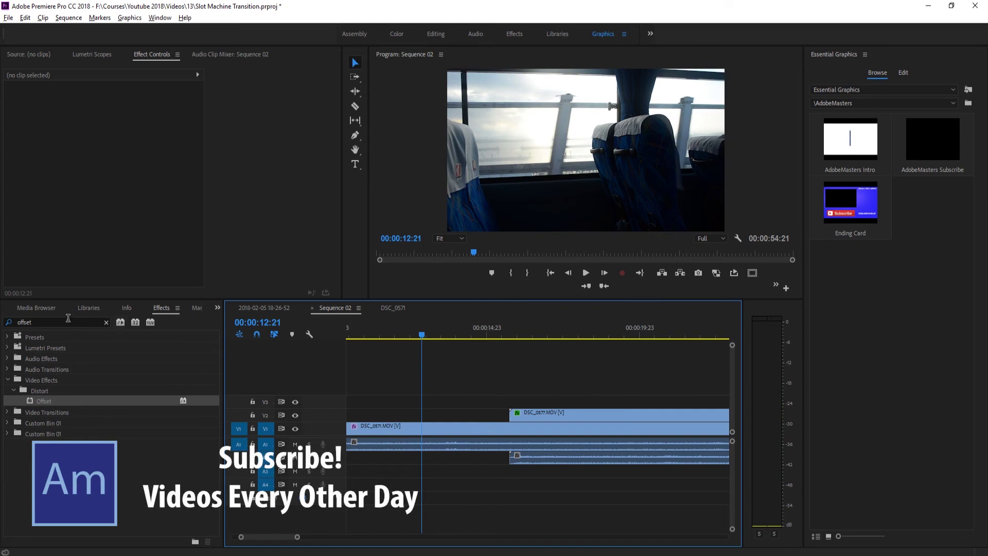
# Search Effects for 'directi' and apply Directional Blur to DSC_0571 on V1.
pyautogui.doubleClick(33, 317)
pyautogui.write('blur')
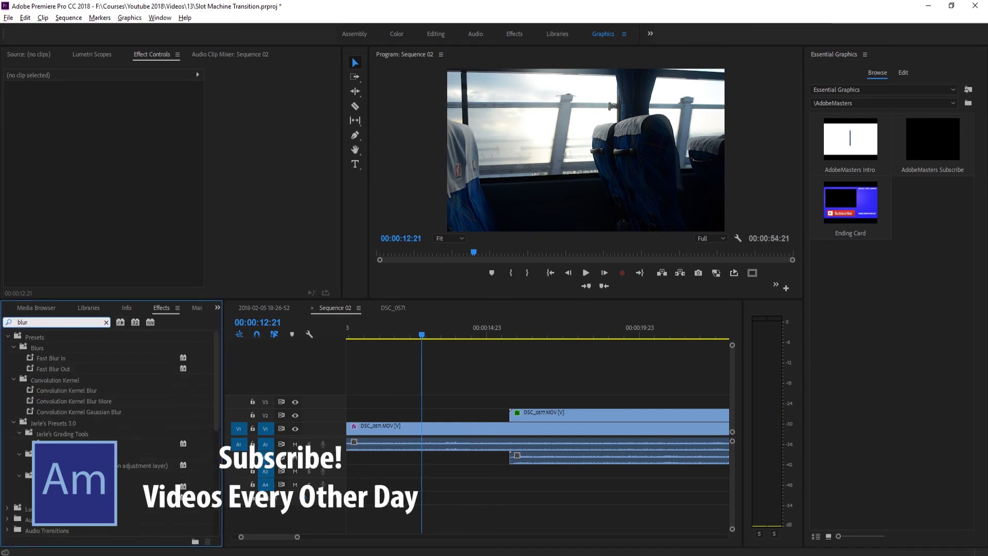
pyautogui.press('BackSpace')
pyautogui.press('BackSpace')
pyautogui.press('BackSpace')
pyautogui.press('BackSpace')
pyautogui.write('directi')
pyautogui.moveTo(52, 401); pyautogui.dragTo(433, 434)
pyautogui.moveTo(492, 433); pyautogui.dragTo(493, 422)
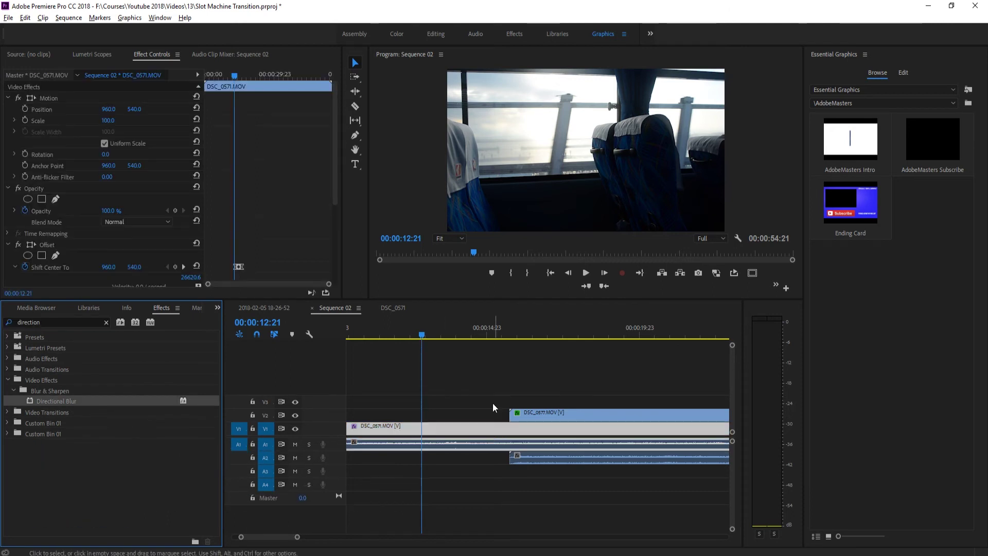
# Keyframe Blur Length at 0 just before the cut and 111 at 00:00:15:18.
pyautogui.moveTo(480, 329); pyautogui.dragTo(448, 348)
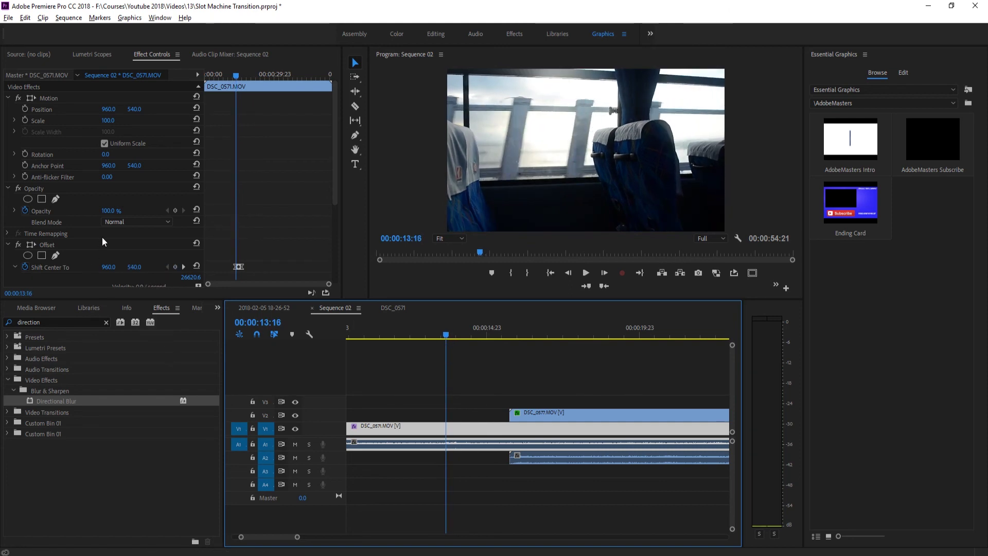
pyautogui.scroll(-5, 102, 237)
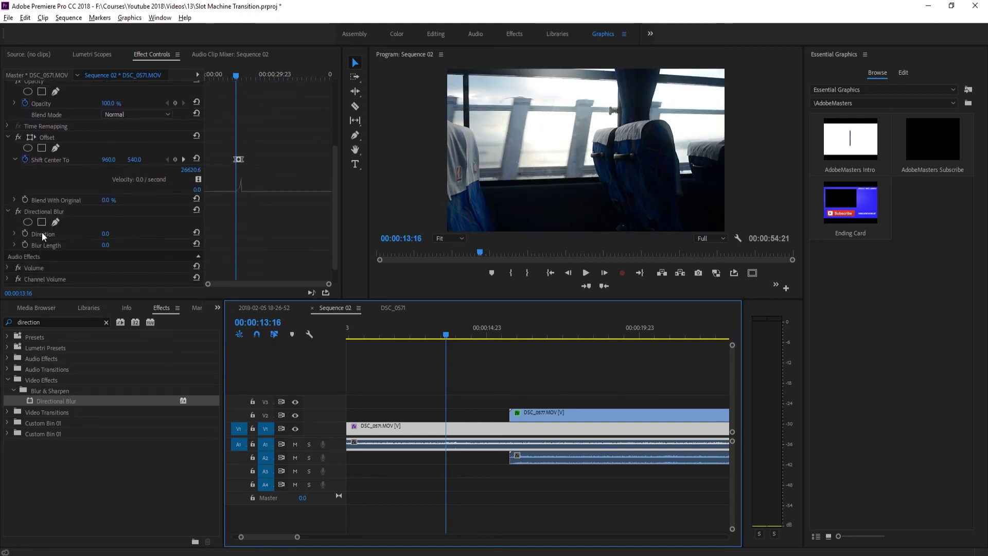
pyautogui.click(26, 244)
pyautogui.moveTo(441, 336); pyautogui.dragTo(511, 342)
pyautogui.moveTo(109, 248); pyautogui.dragTo(169, 248)
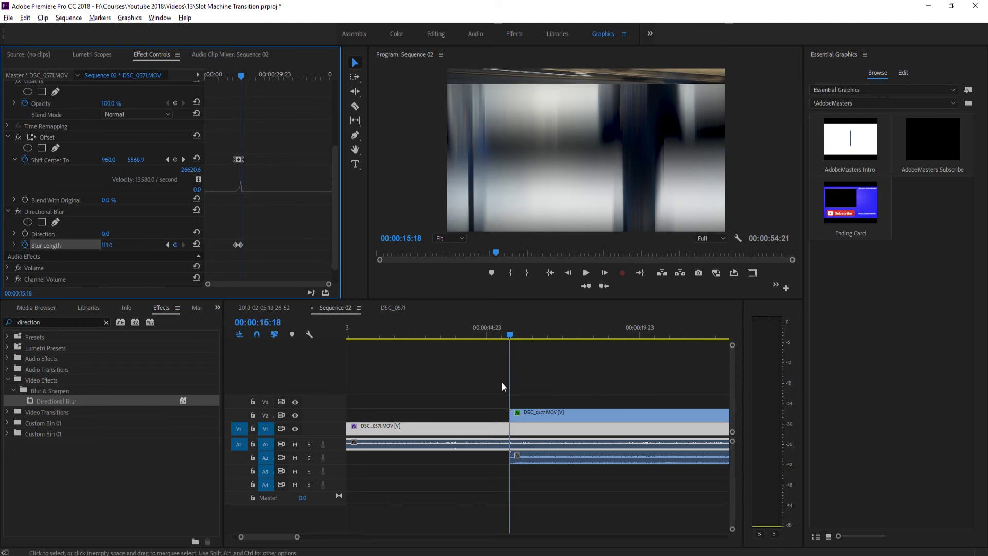
# Apply Directional Blur to DSC_0577 and keyframe its Blur Length at the clip start.
pyautogui.click(538, 410)
pyautogui.scroll(-3, 249, 232)
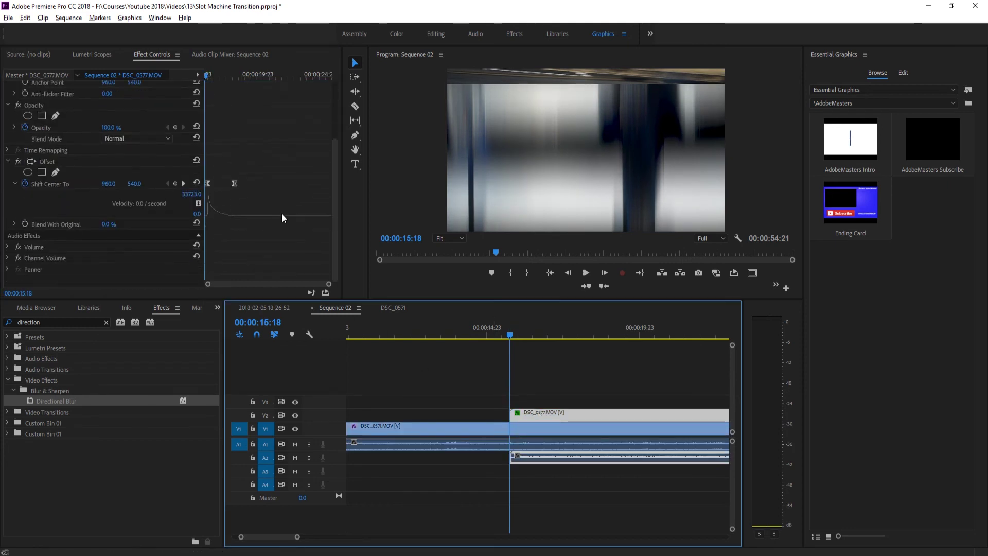
pyautogui.moveTo(132, 402); pyautogui.dragTo(548, 413)
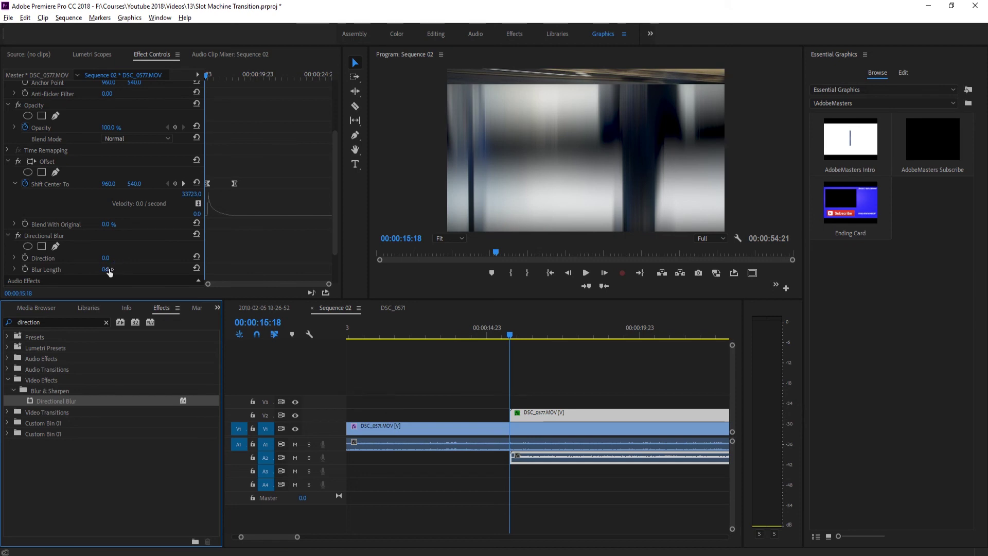
pyautogui.click(25, 268)
pyautogui.write('111')
# Check DSC_0571's blur value, then drop DSC_0577's Blur Length to 0 near 18:03.
pyautogui.click(493, 425)
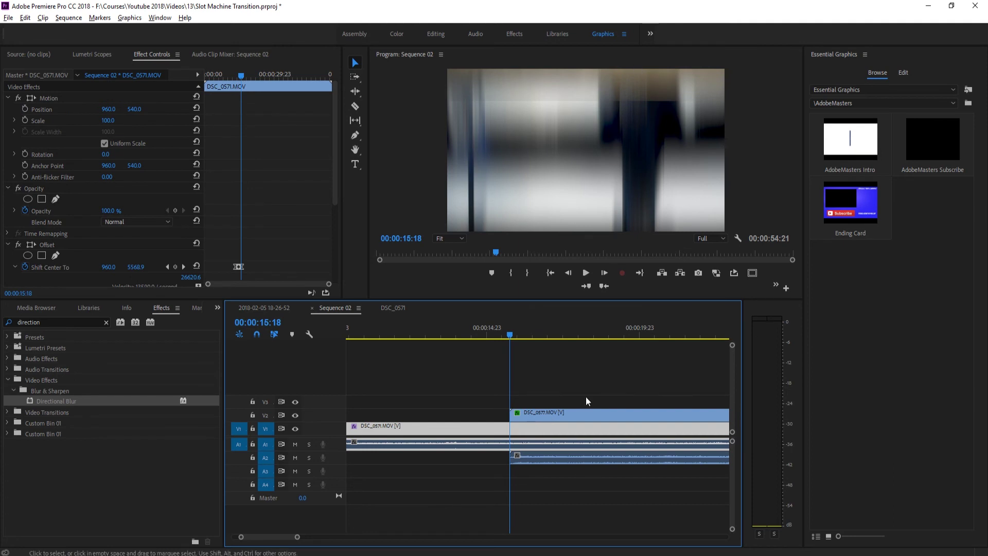
pyautogui.click(571, 412)
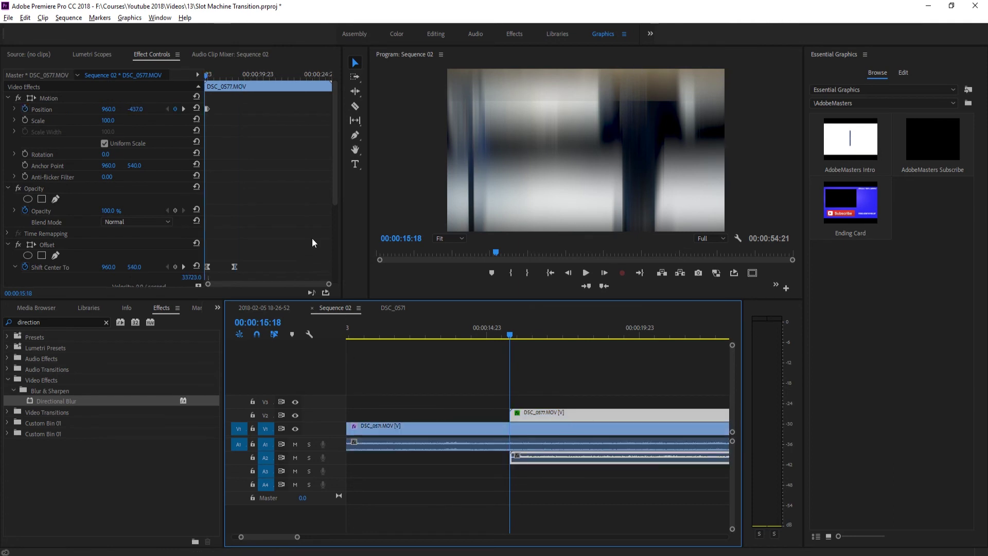
pyautogui.scroll(-2, 307, 229)
pyautogui.moveTo(510, 336); pyautogui.dragTo(583, 335)
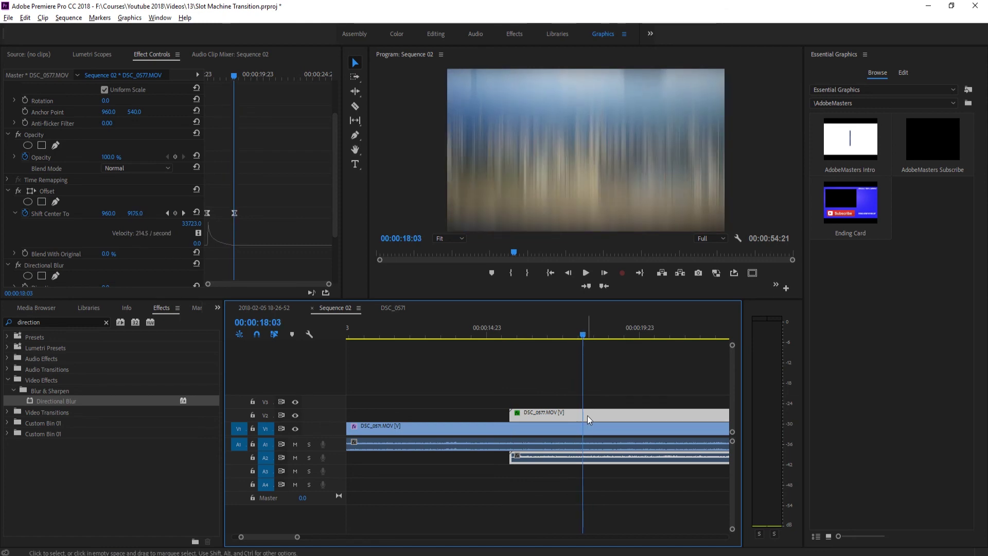
pyautogui.scroll(-3, 147, 252)
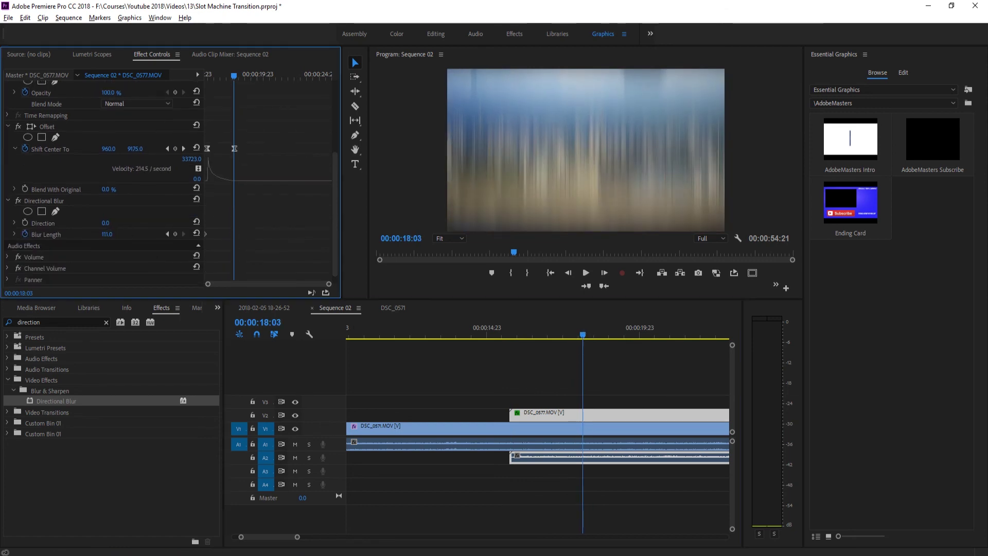
pyautogui.moveTo(107, 234); pyautogui.dragTo(77, 234)
# Play and scrub through the transition to review the motion blur.
pyautogui.moveTo(583, 336); pyautogui.dragTo(438, 343)
pyautogui.press('space')
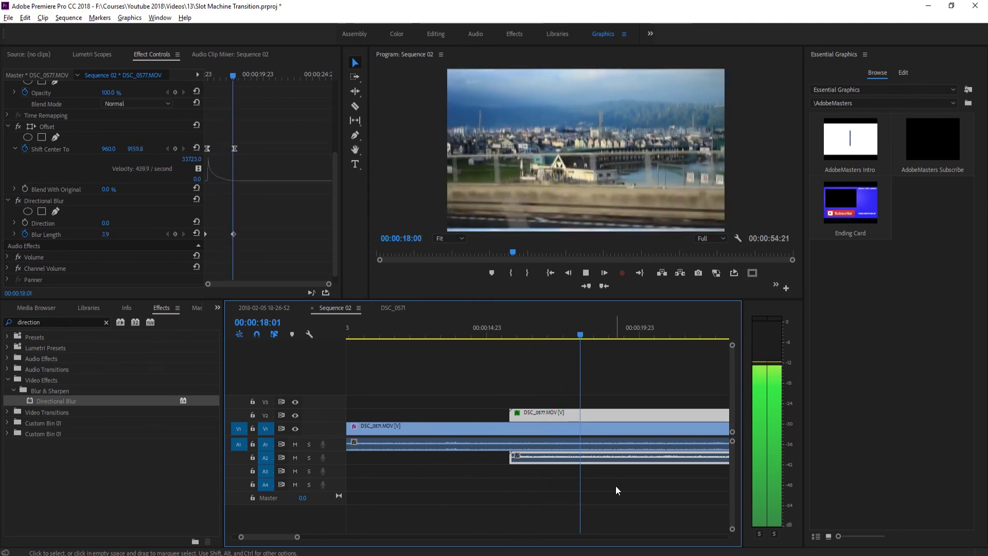
pyautogui.press('space')
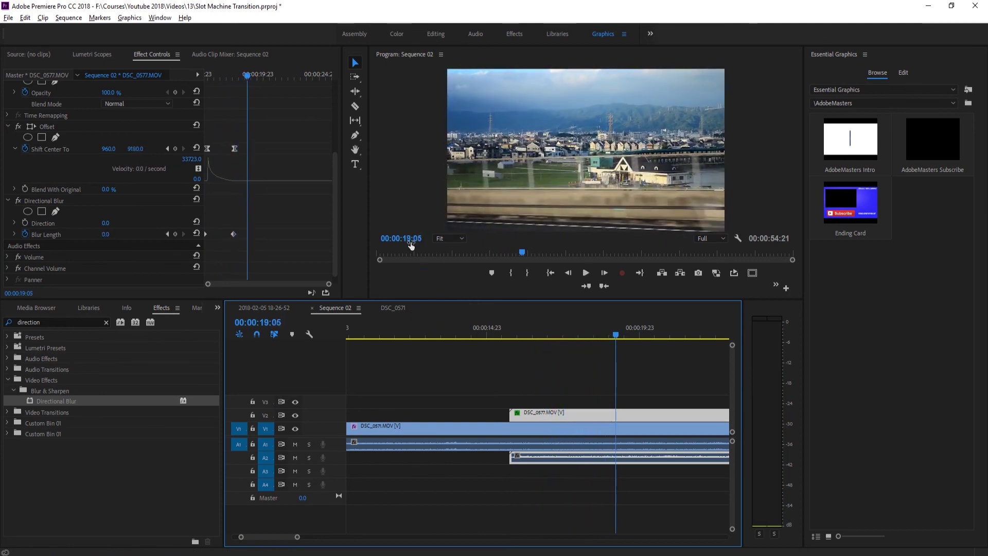
pyautogui.moveTo(586, 339); pyautogui.dragTo(487, 356)
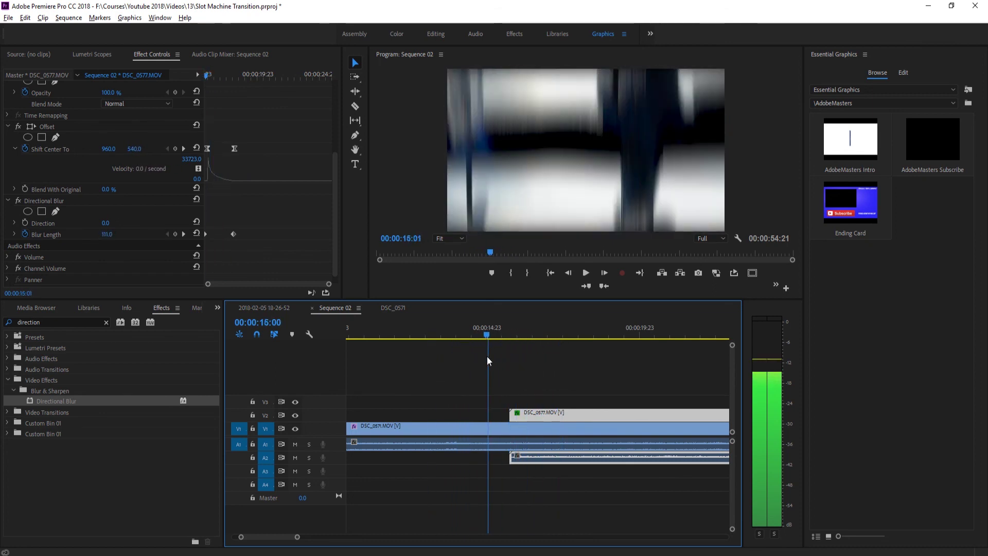
pyautogui.click(277, 308)
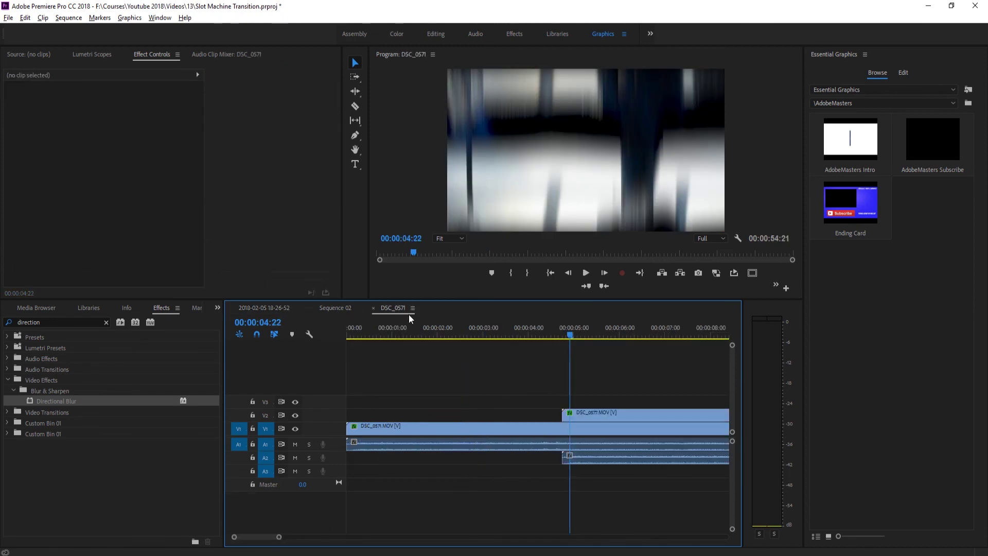
pyautogui.click(459, 338)
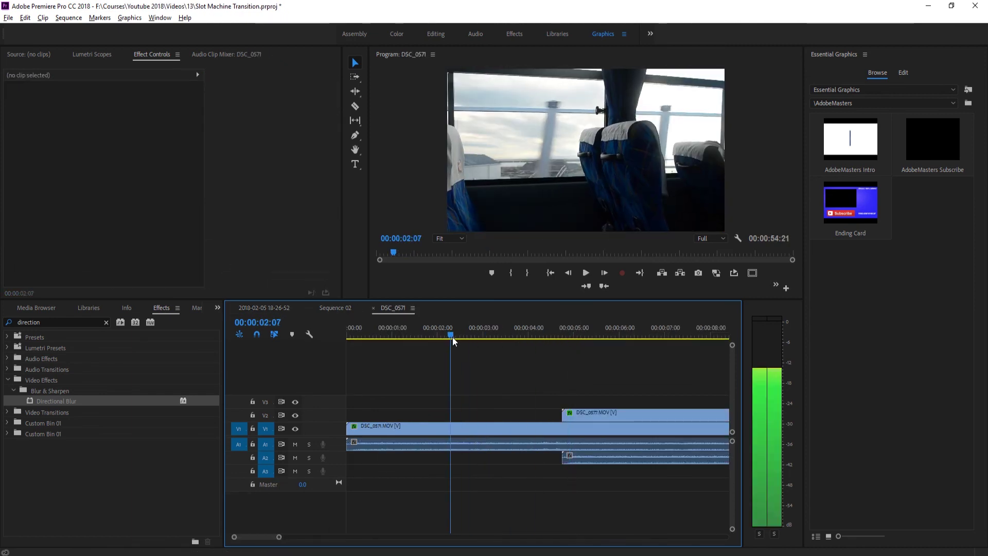
pyautogui.press('space')
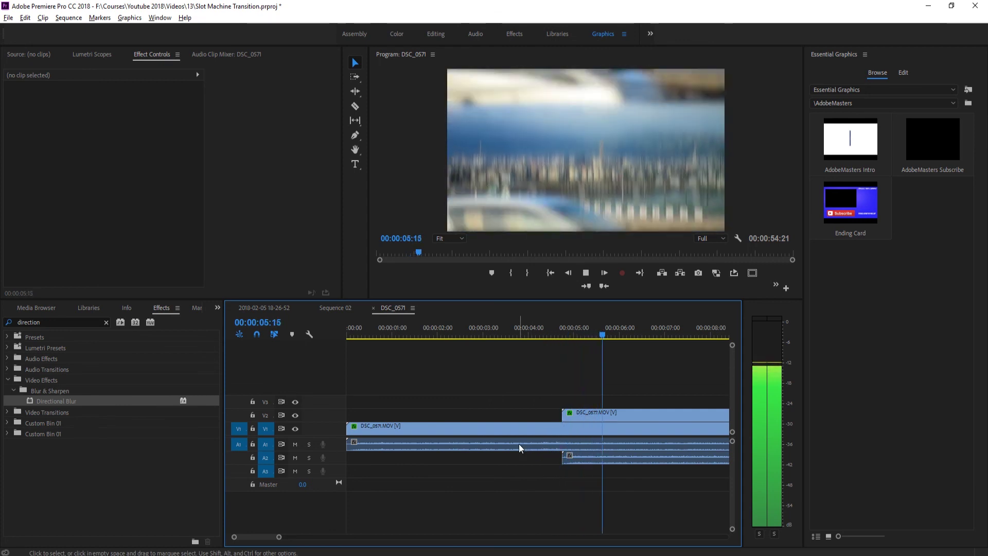
pyautogui.click(340, 308)
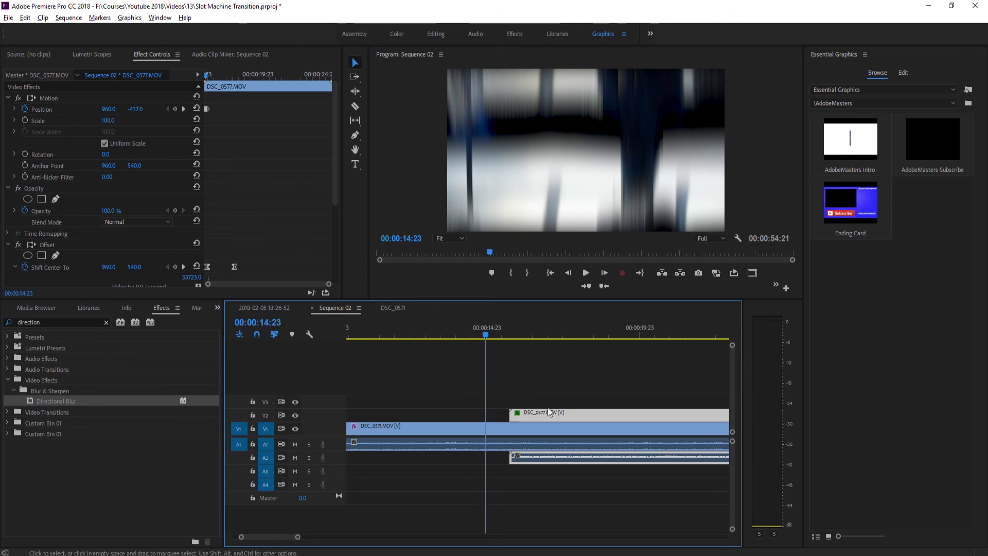
pyautogui.press('j')
pyautogui.press('space')
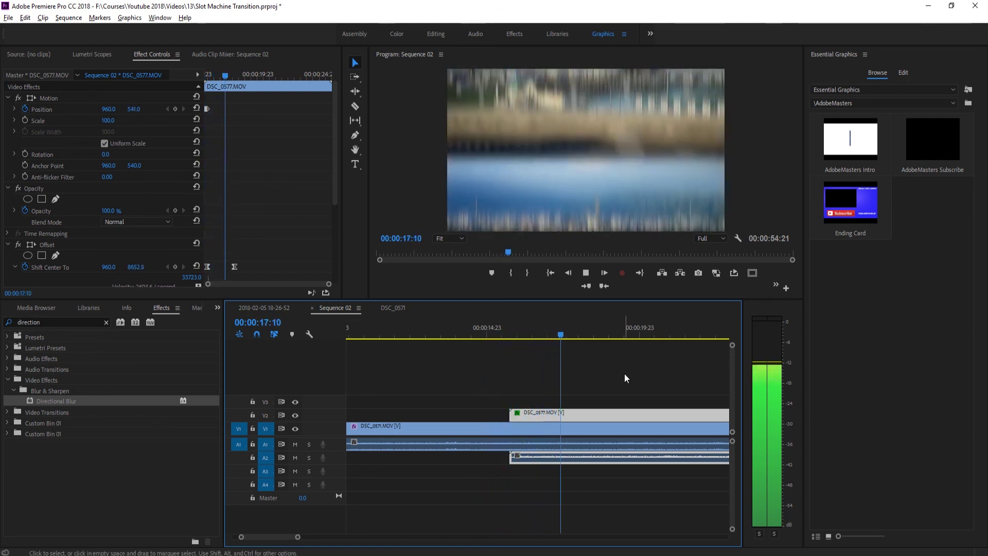
pyautogui.press('space')
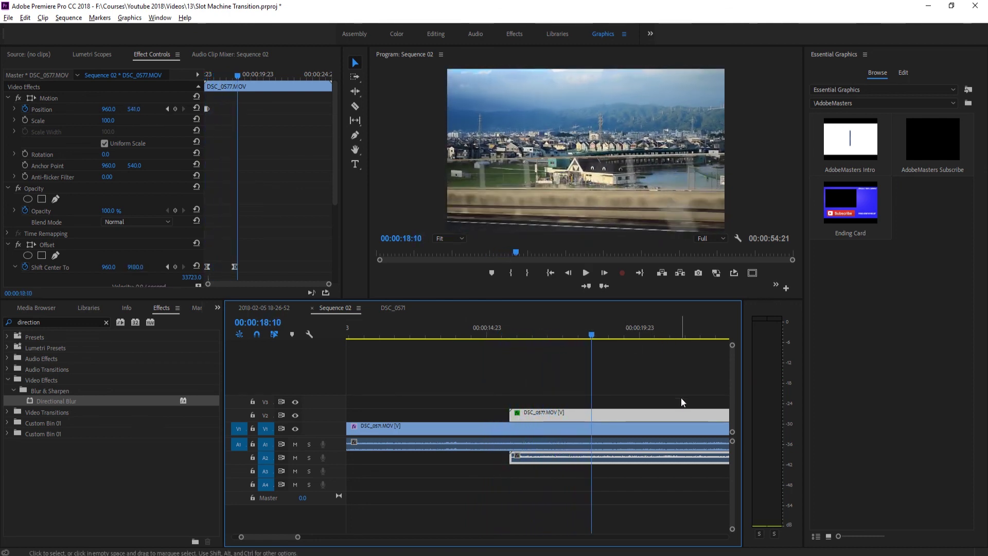